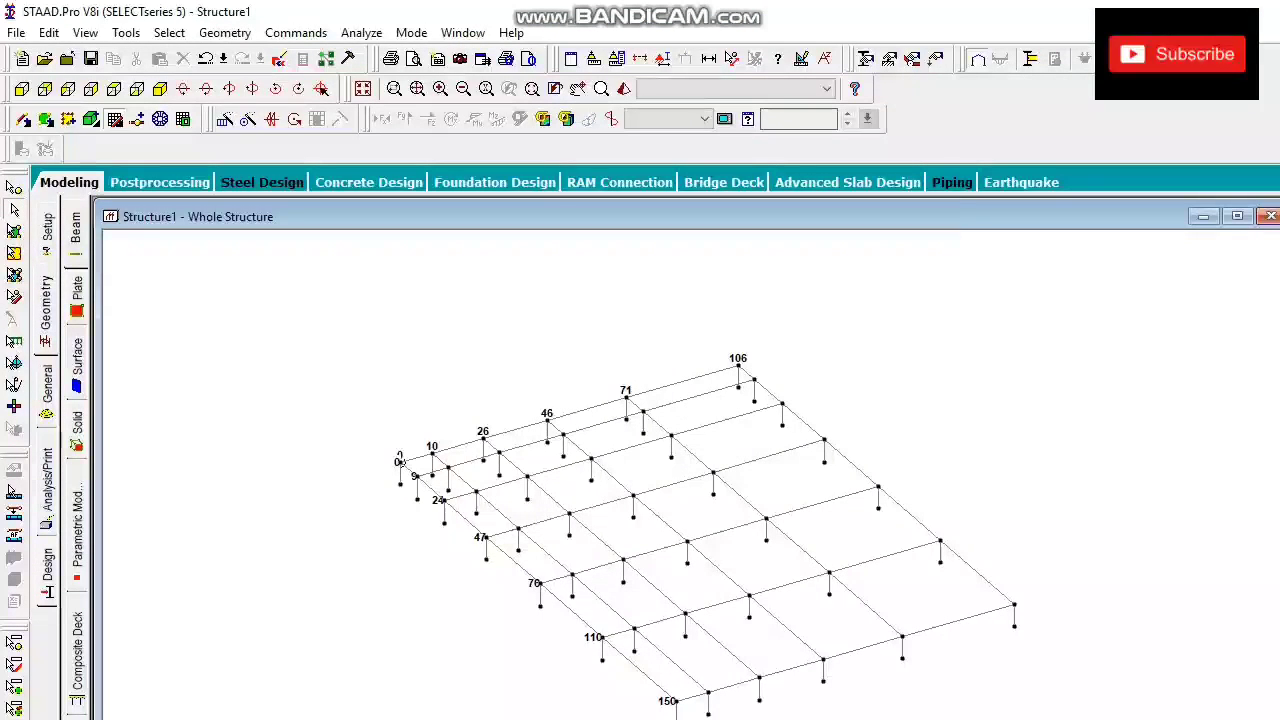
Step: Repeat the entire frame in the global Y direction with 11 steps at 10 ft spacing and linked steps
scroll(696, 530, up, 6)
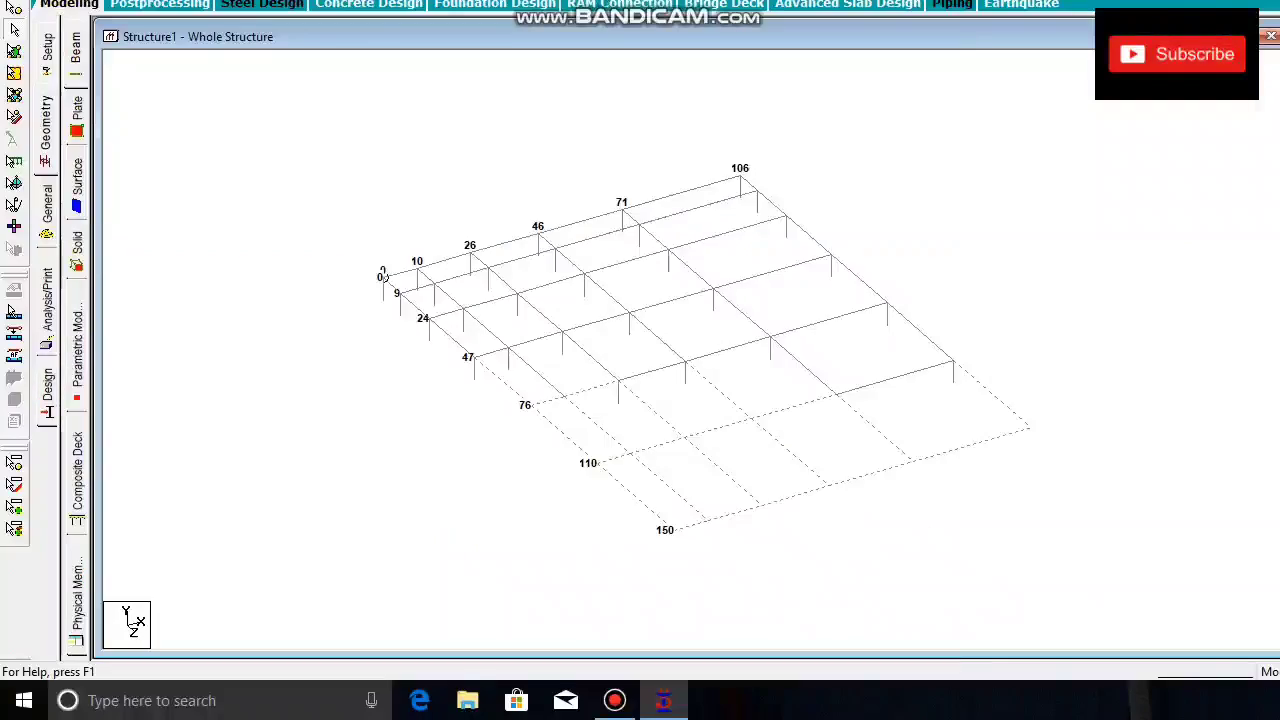
scroll(696, 530, down, 1)
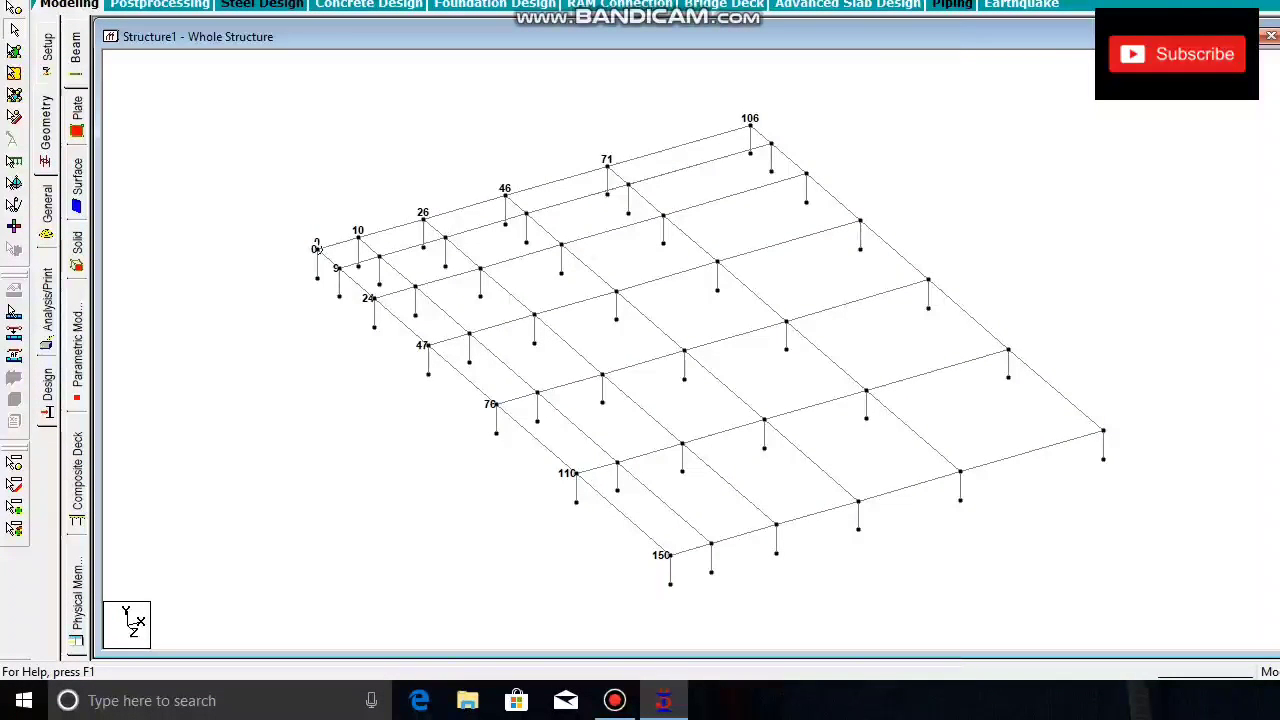
scroll(700, 355, down, 1)
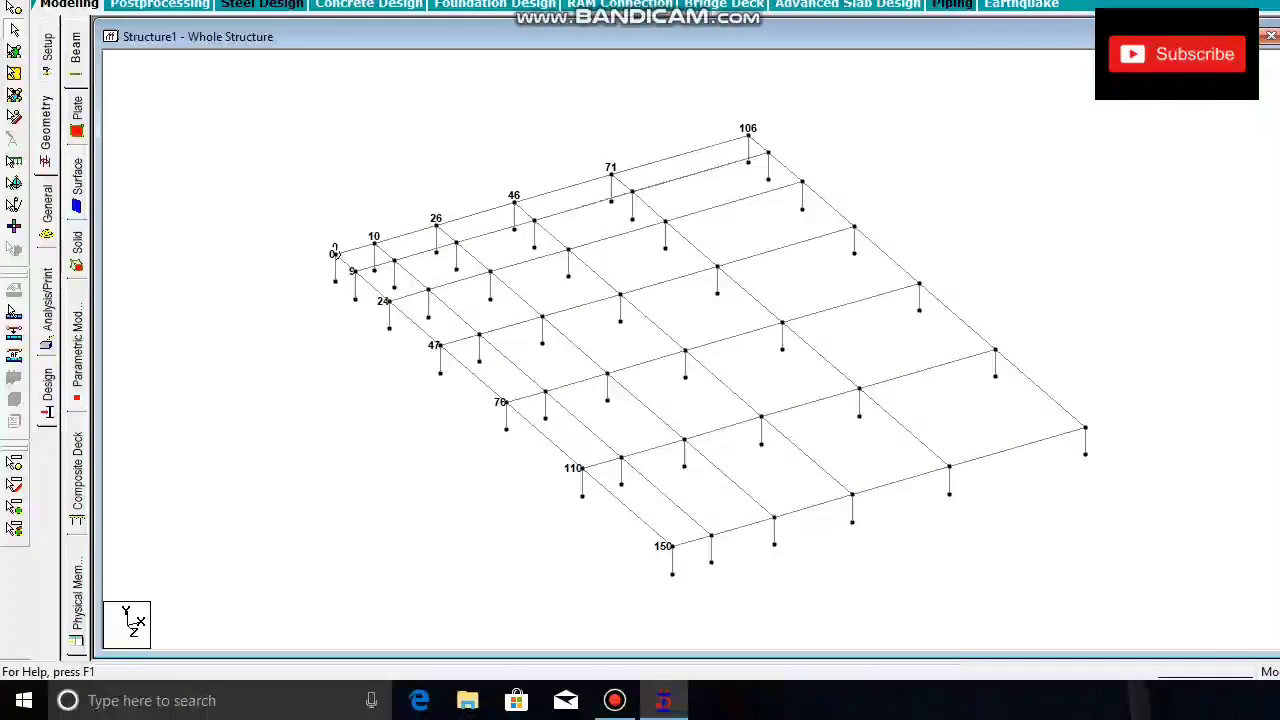
scroll(708, 355, down, 1)
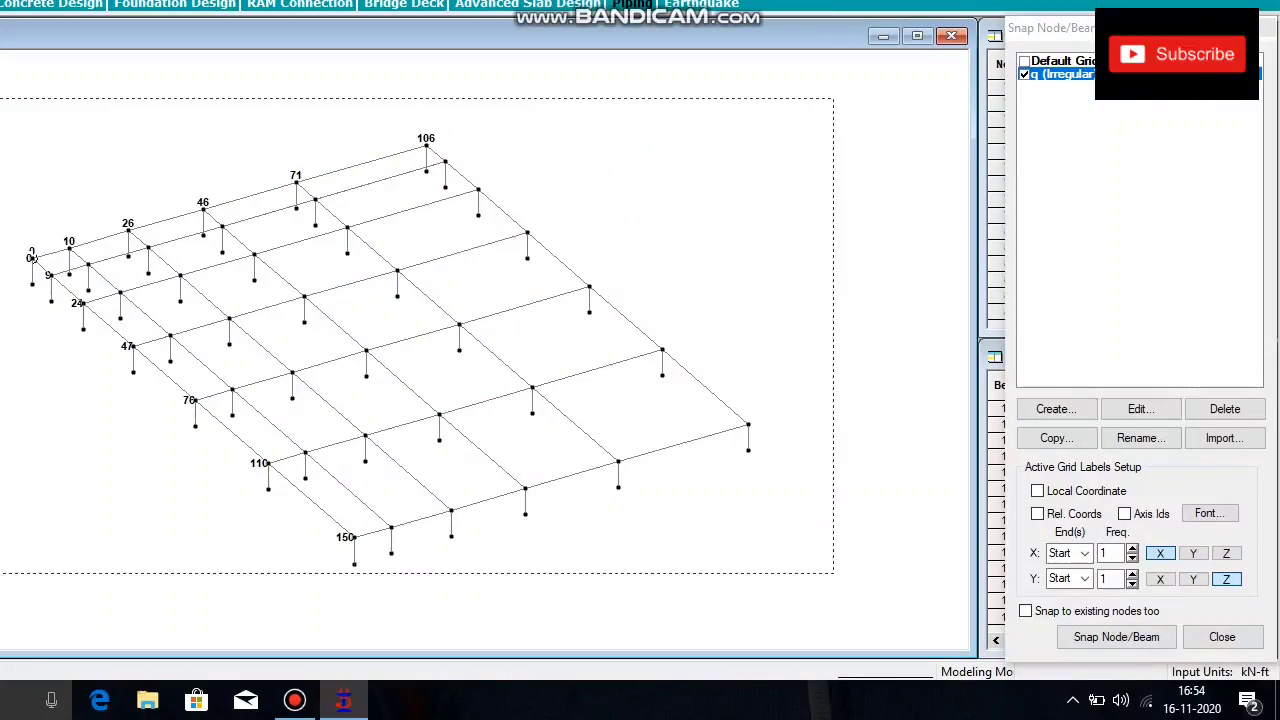
drag(833, 573, 833, 573)
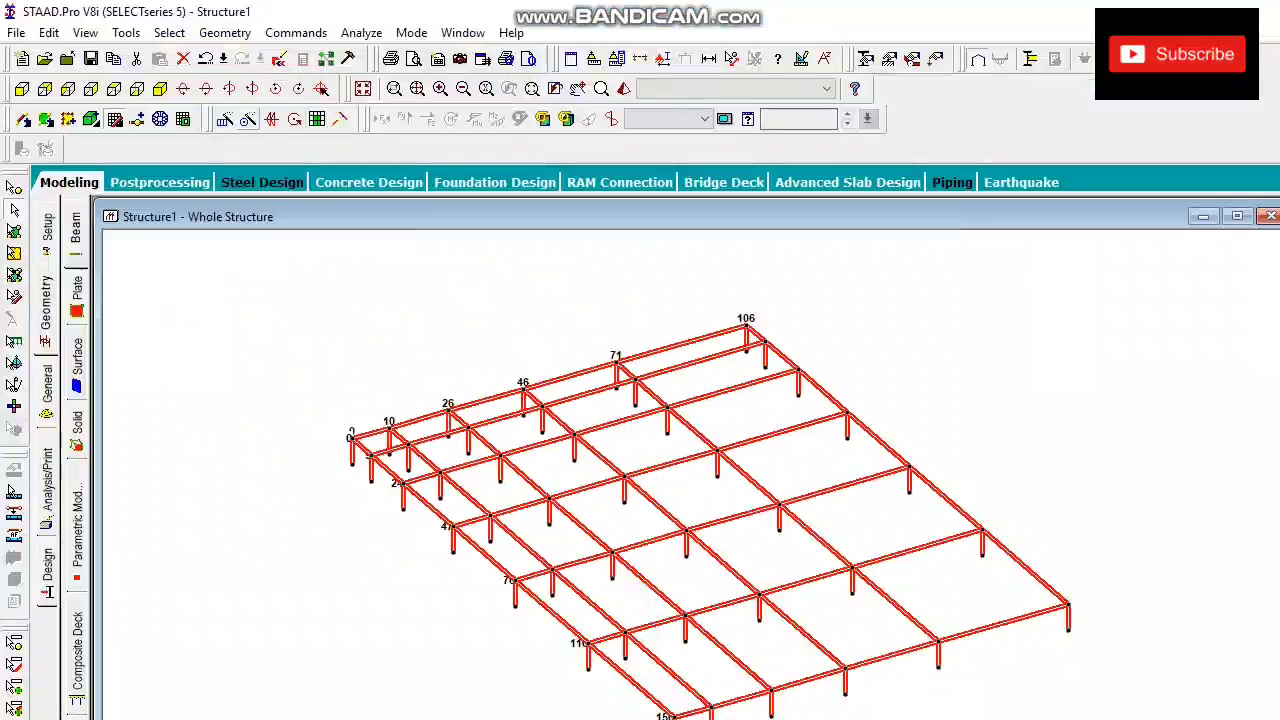
click(225, 118)
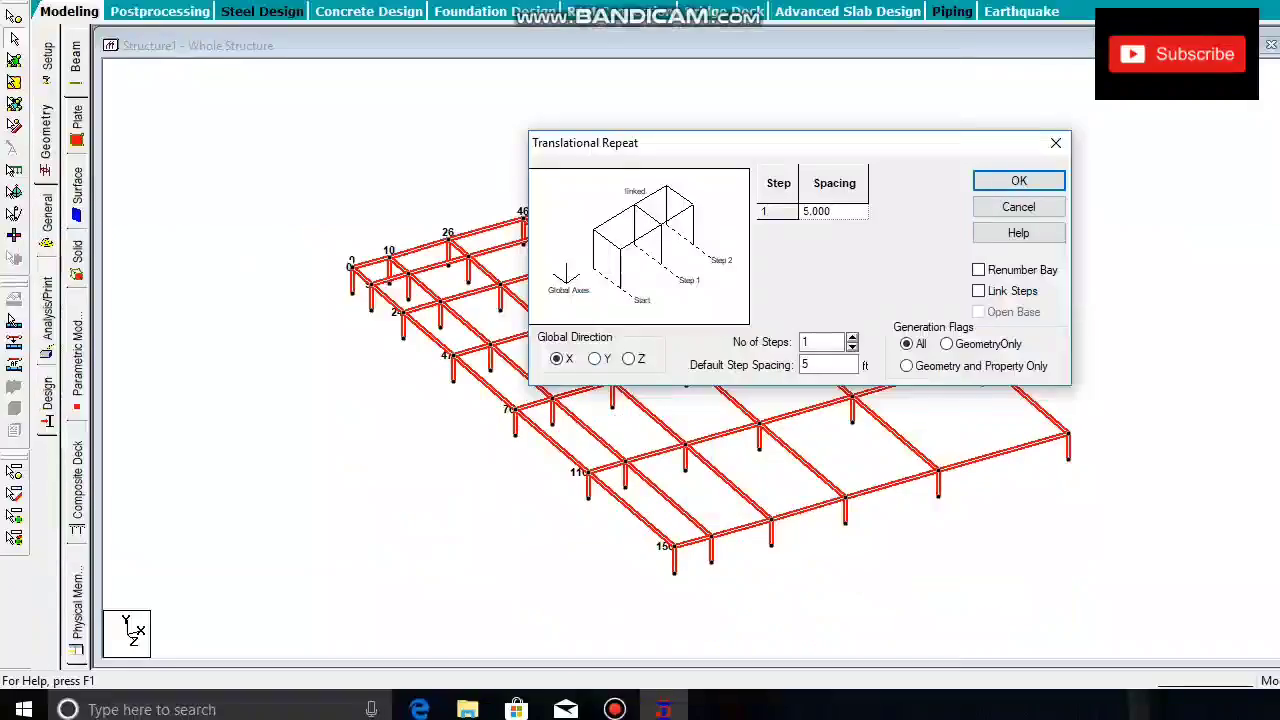
click(595, 521)
double_click(634, 364)
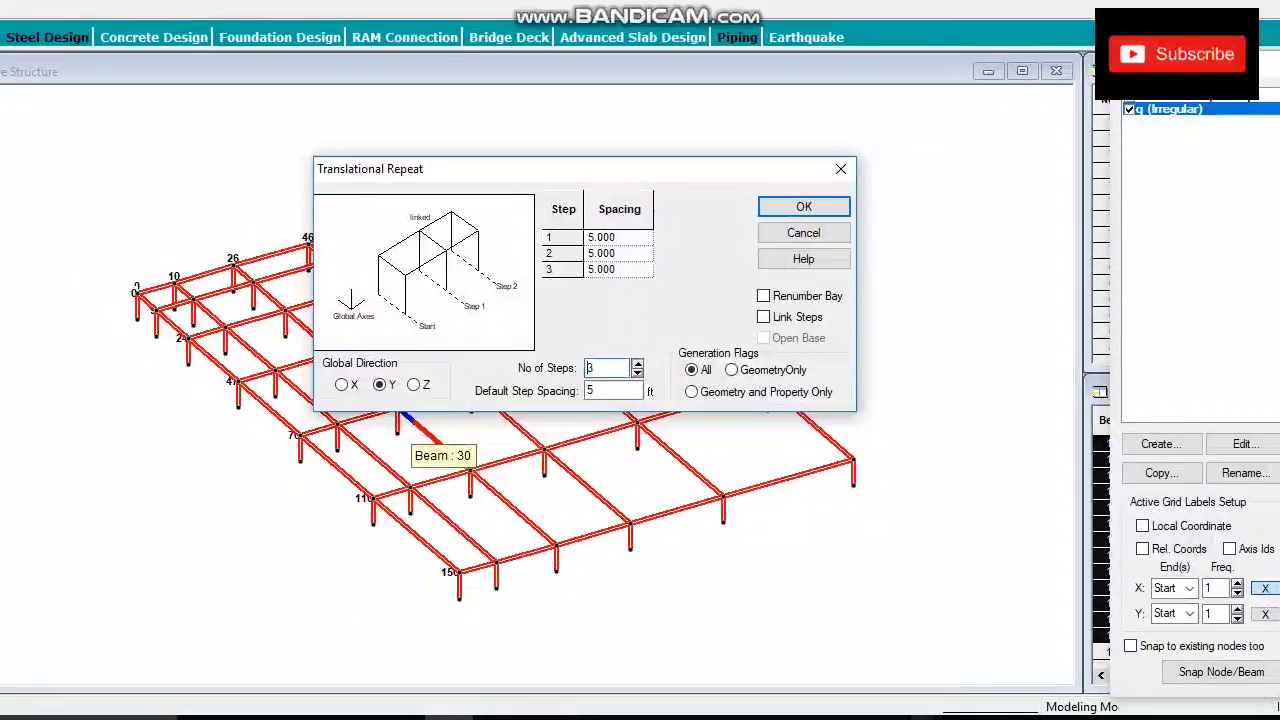
double_click(634, 364)
triple_click(634, 364)
triple_click(634, 364)
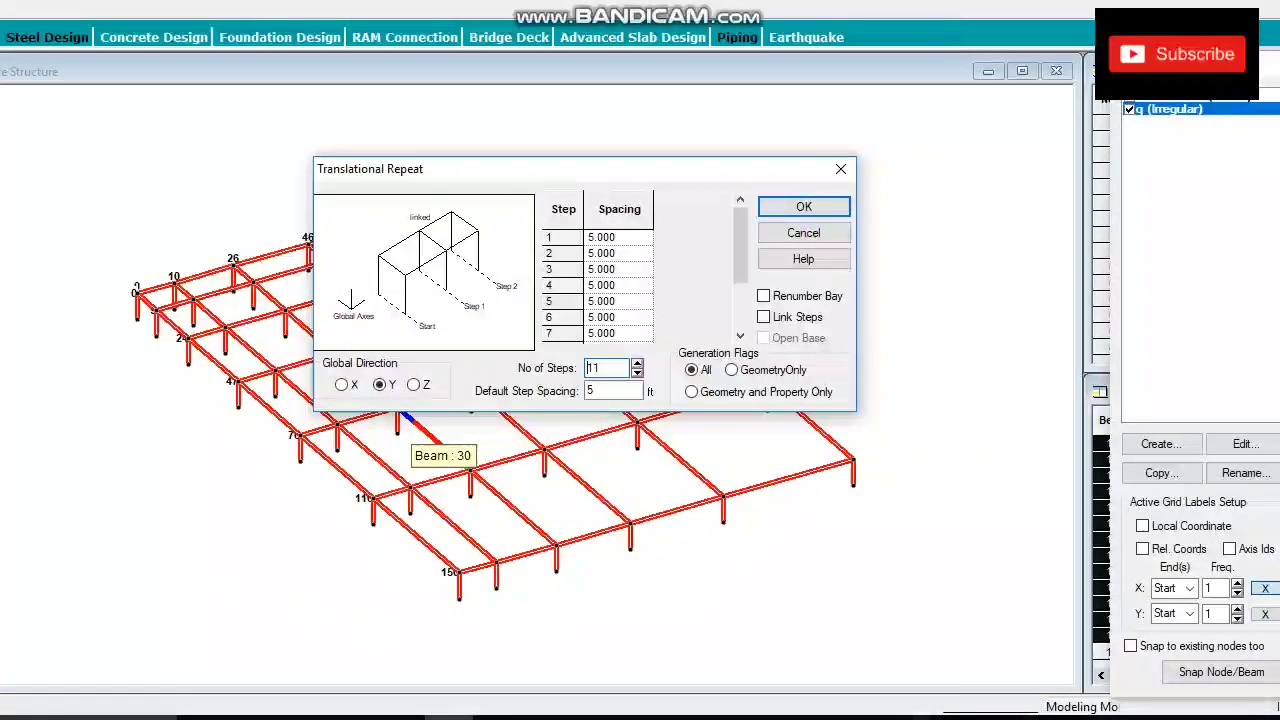
key(Tab)
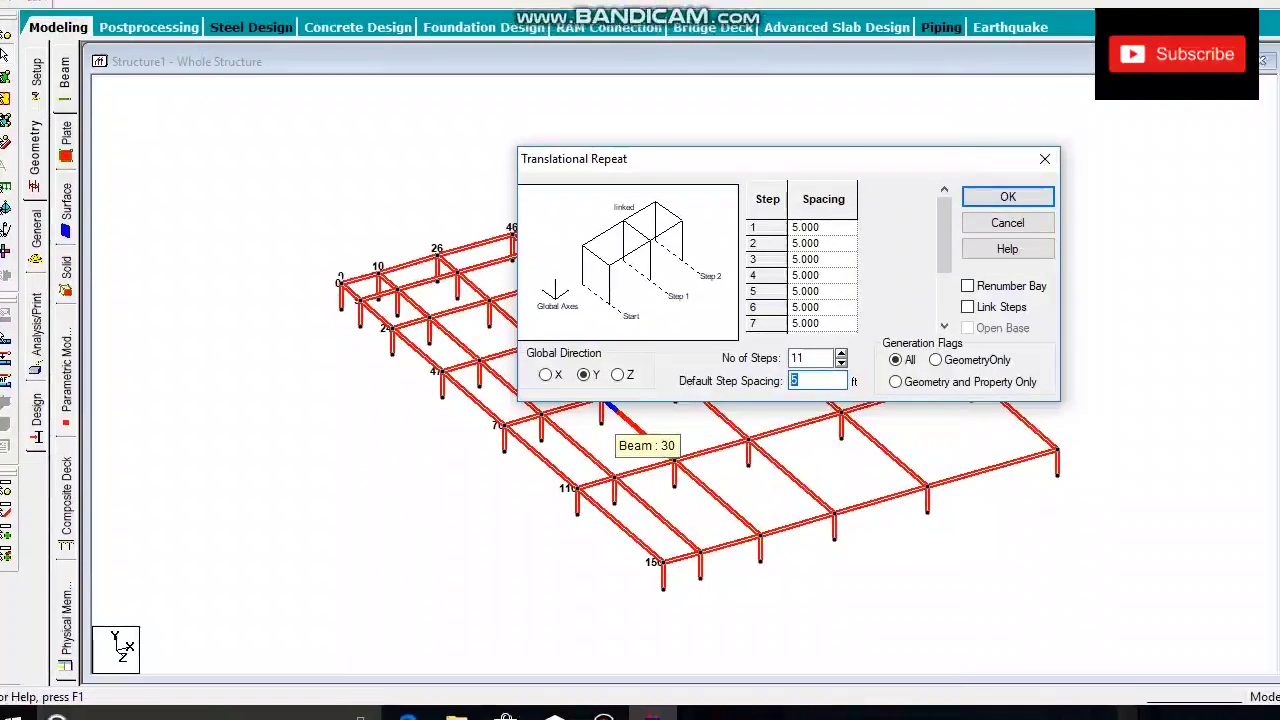
text(10)
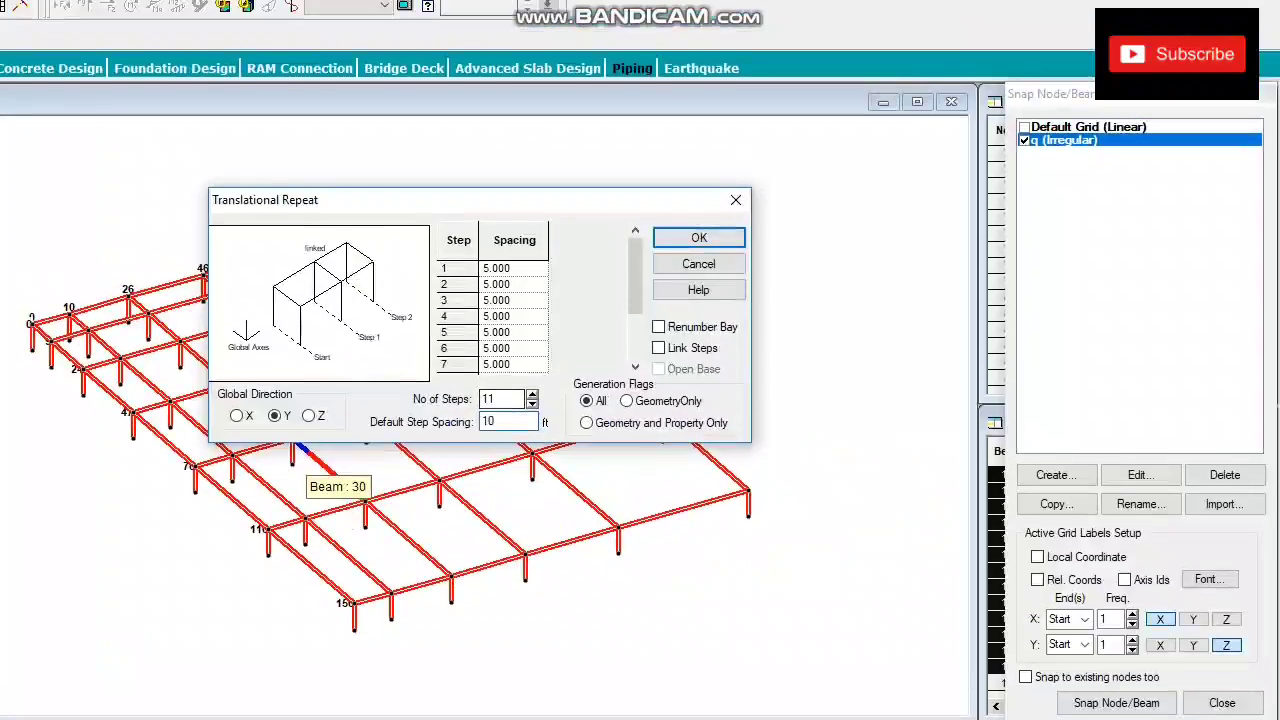
click(967, 307)
click(1008, 197)
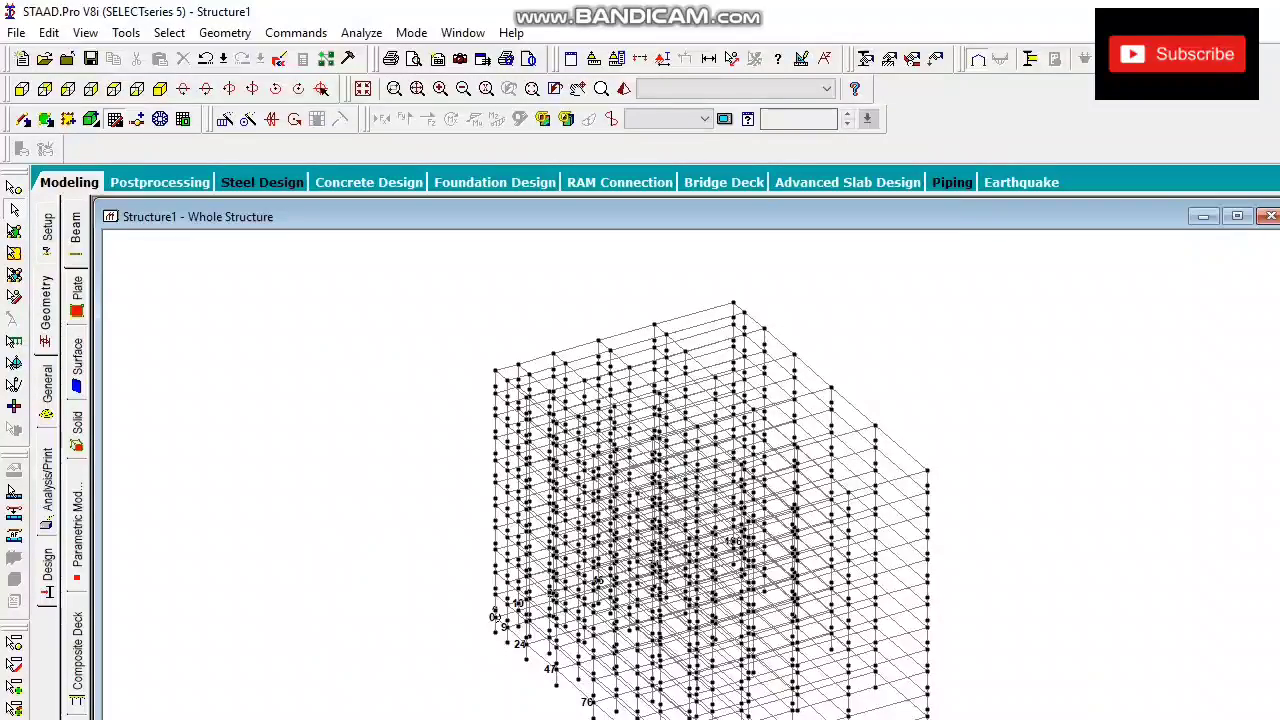
Step: Create a fixed support definition and show the structure in front view
click(47, 388)
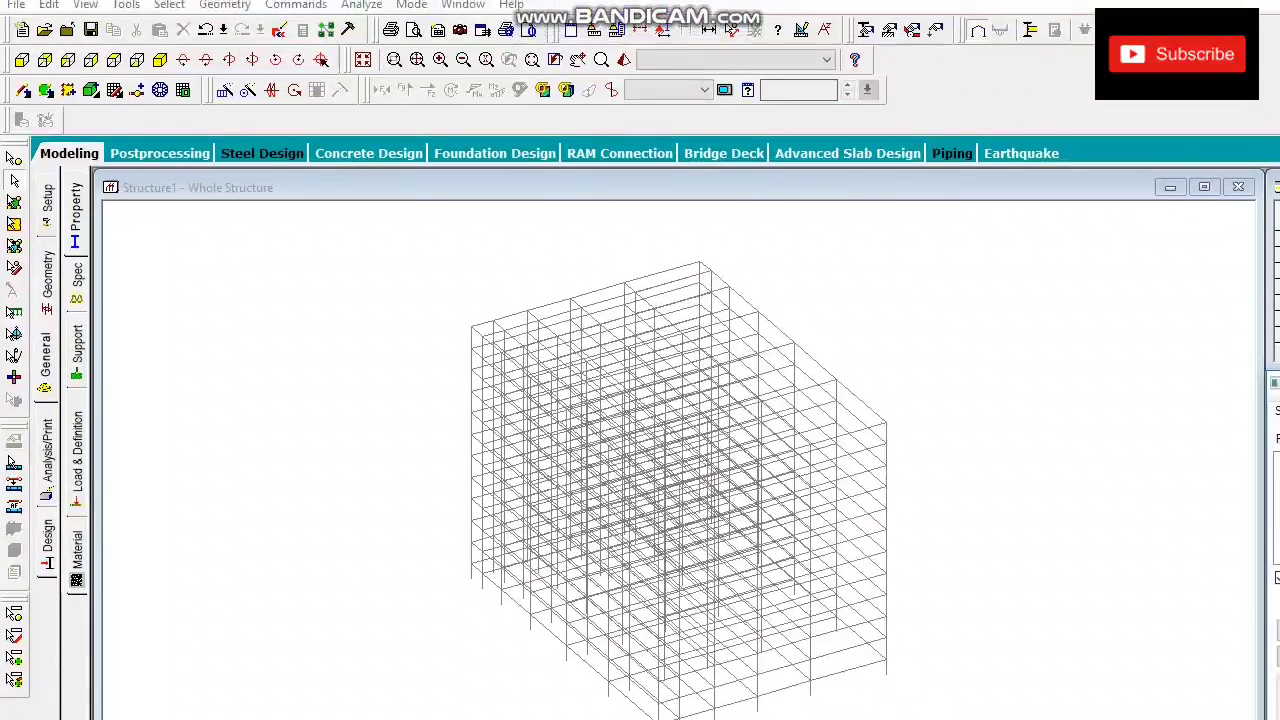
click(77, 350)
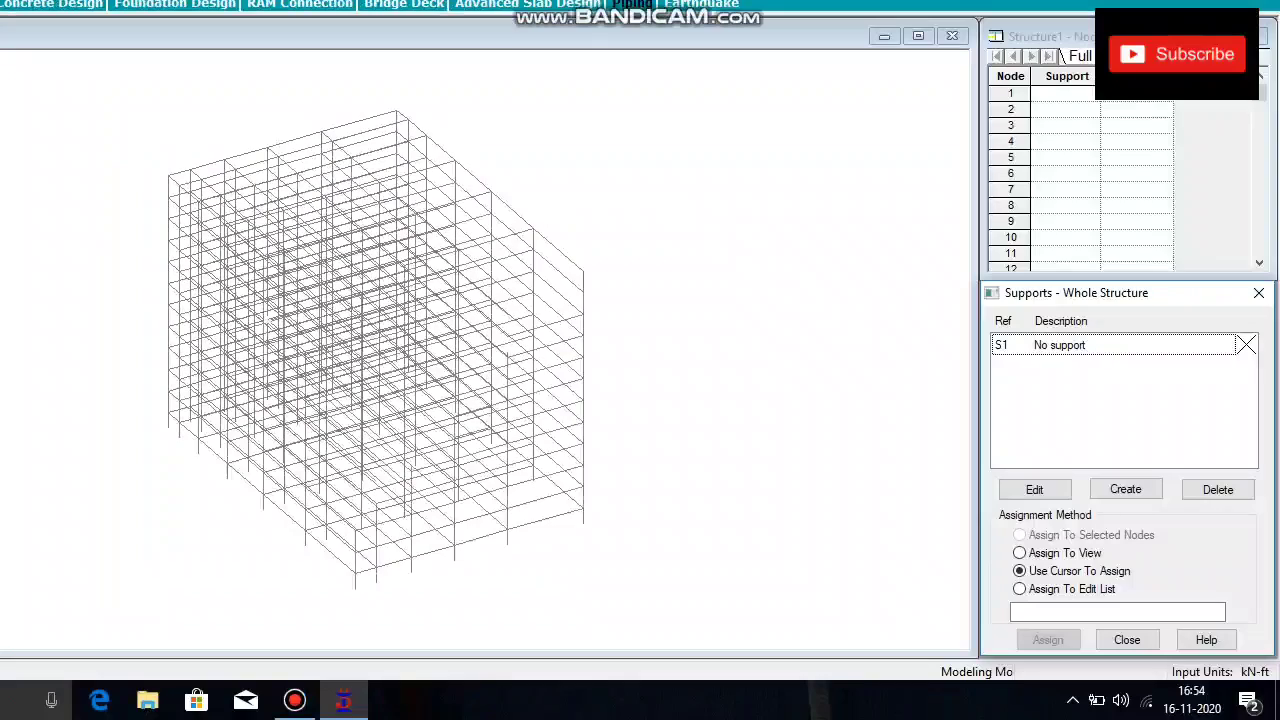
click(1126, 489)
click(22, 89)
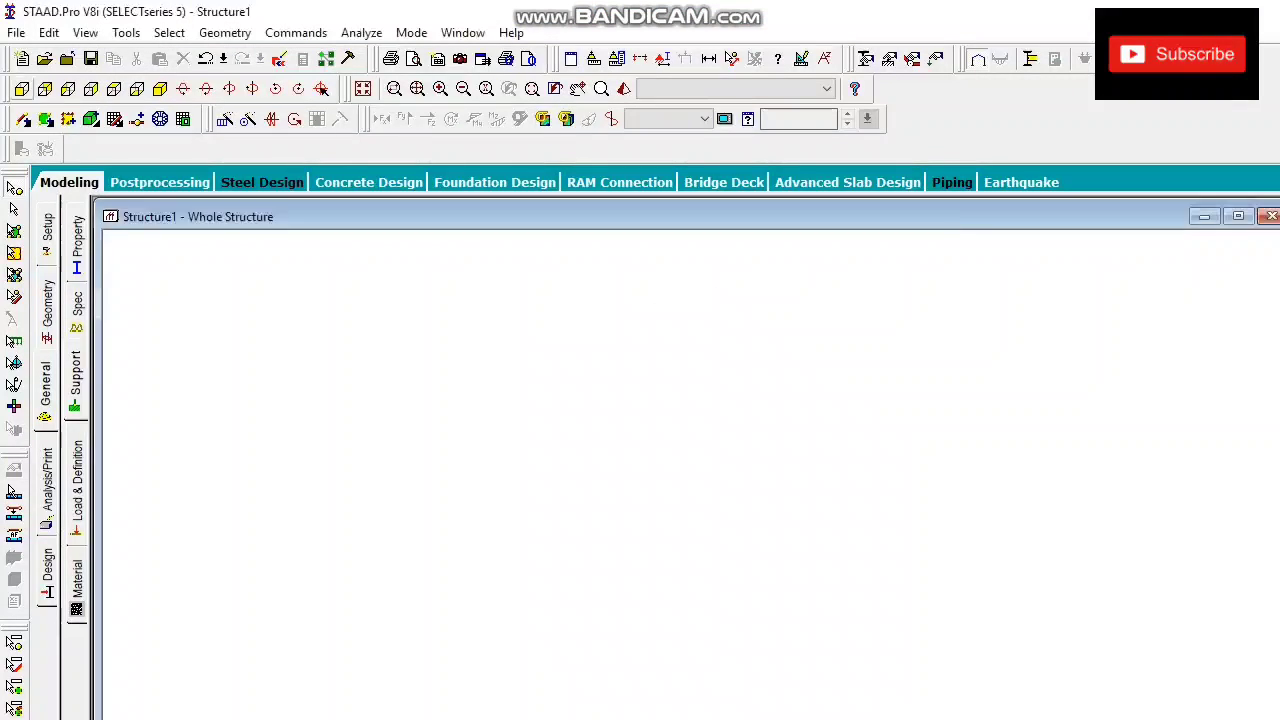
click(1126, 489)
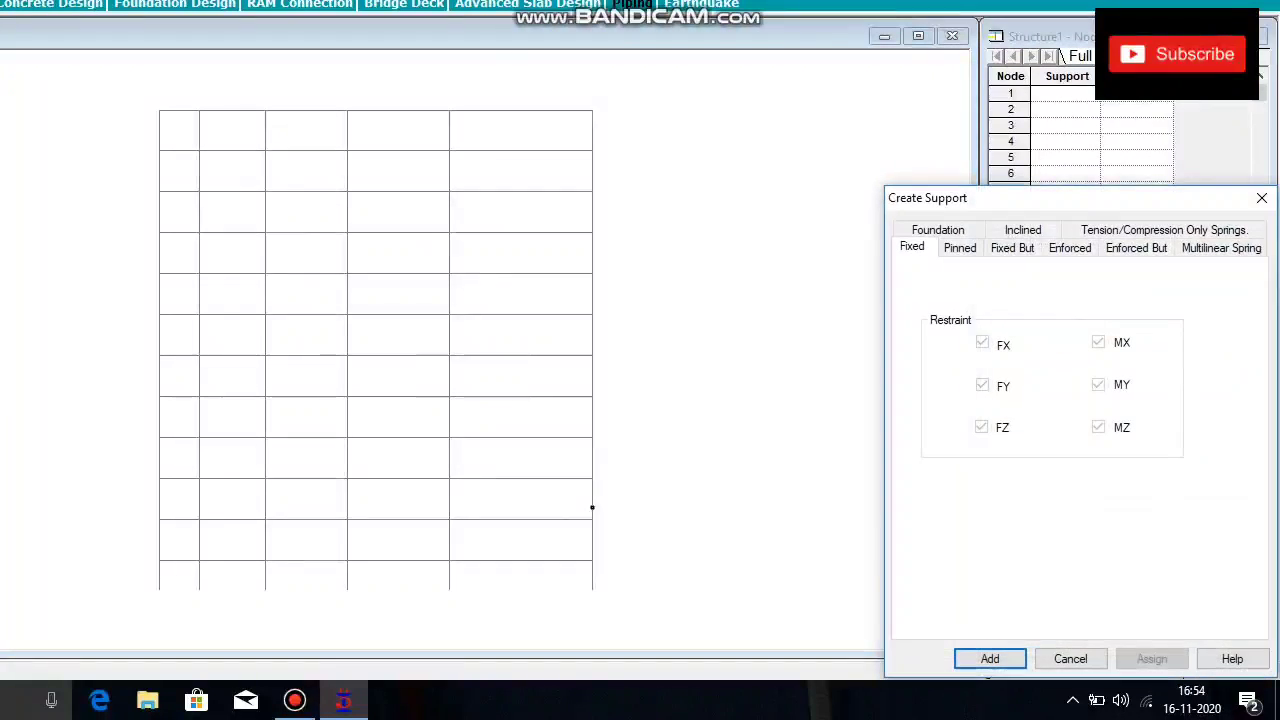
click(990, 659)
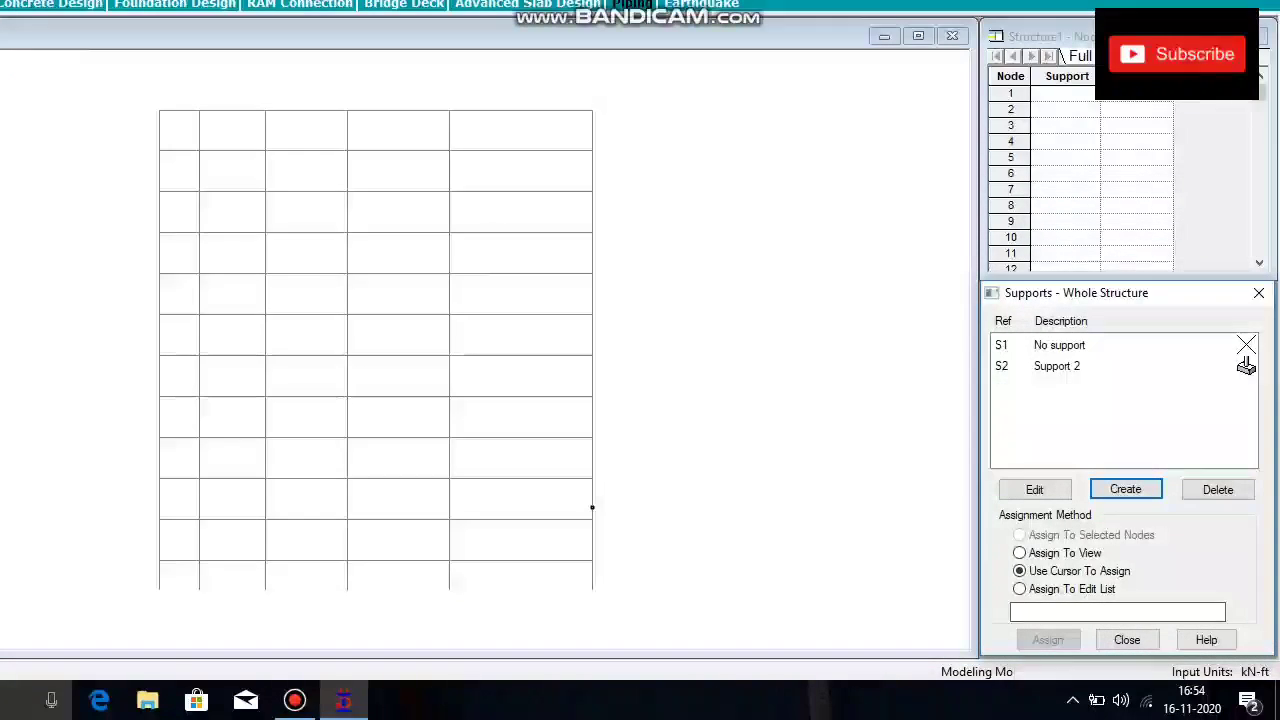
Step: Assign the fixed support to all nodes at the column bases
click(1060, 366)
scroll(375, 350, down, 1)
drag(472, 561, 942, 652)
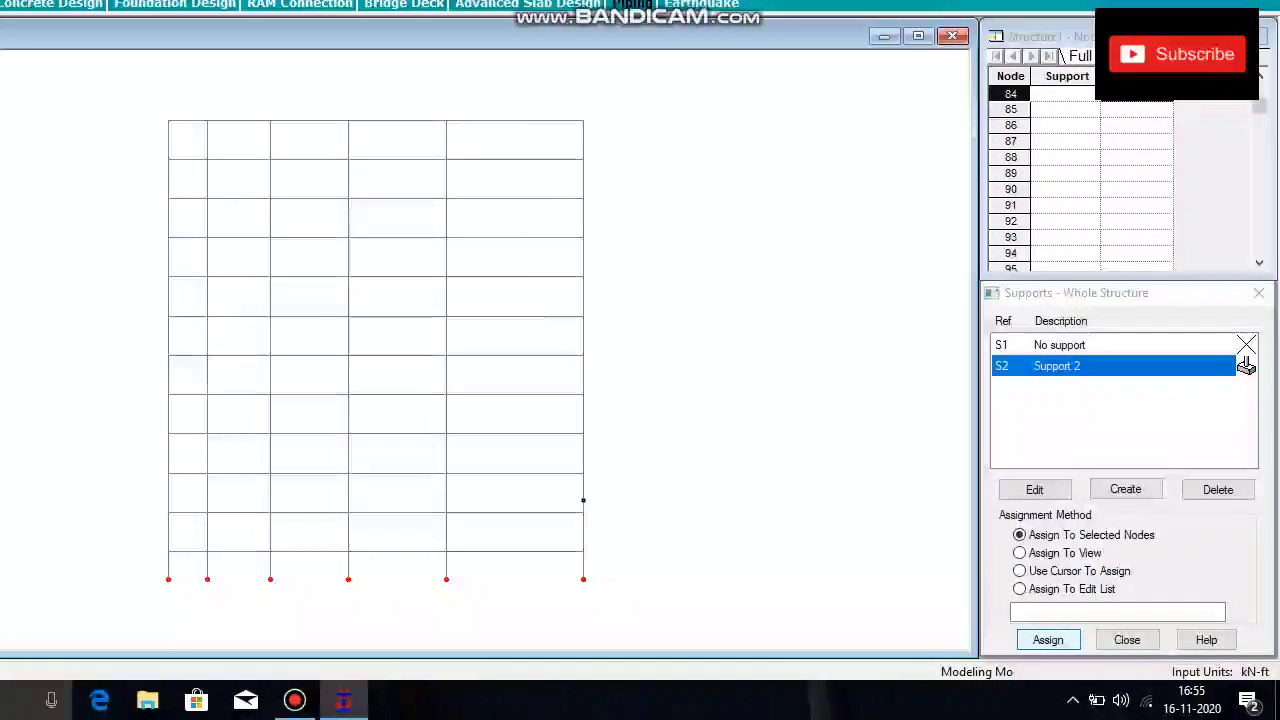
click(1048, 640)
click(1040, 523)
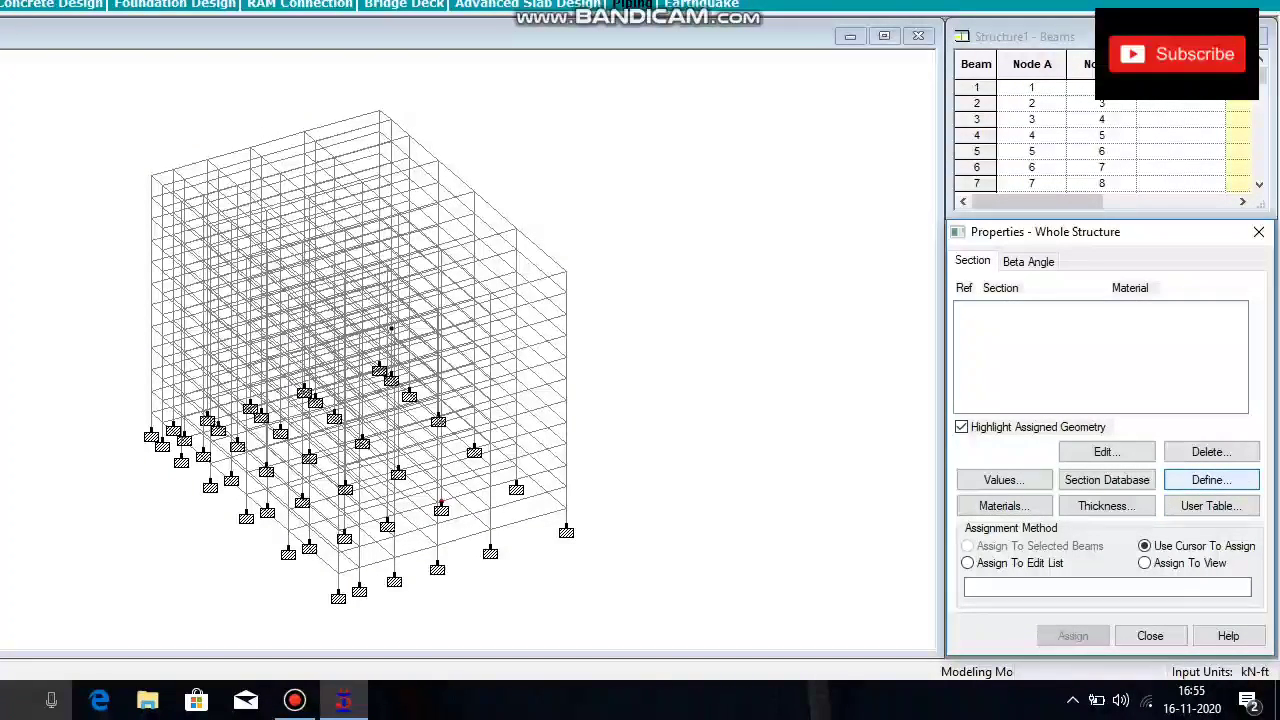
Step: Define a circular concrete section with a YD of 0.8 ft
click(1211, 480)
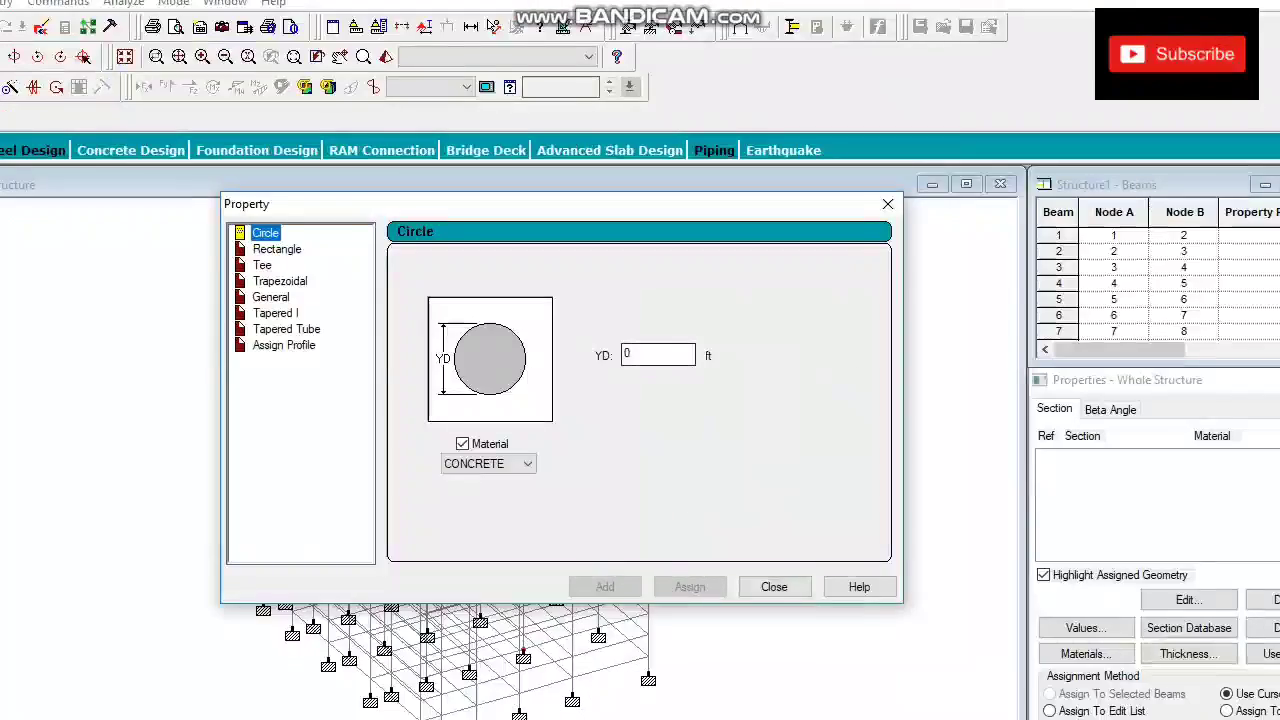
drag(878, 390, 767, 392)
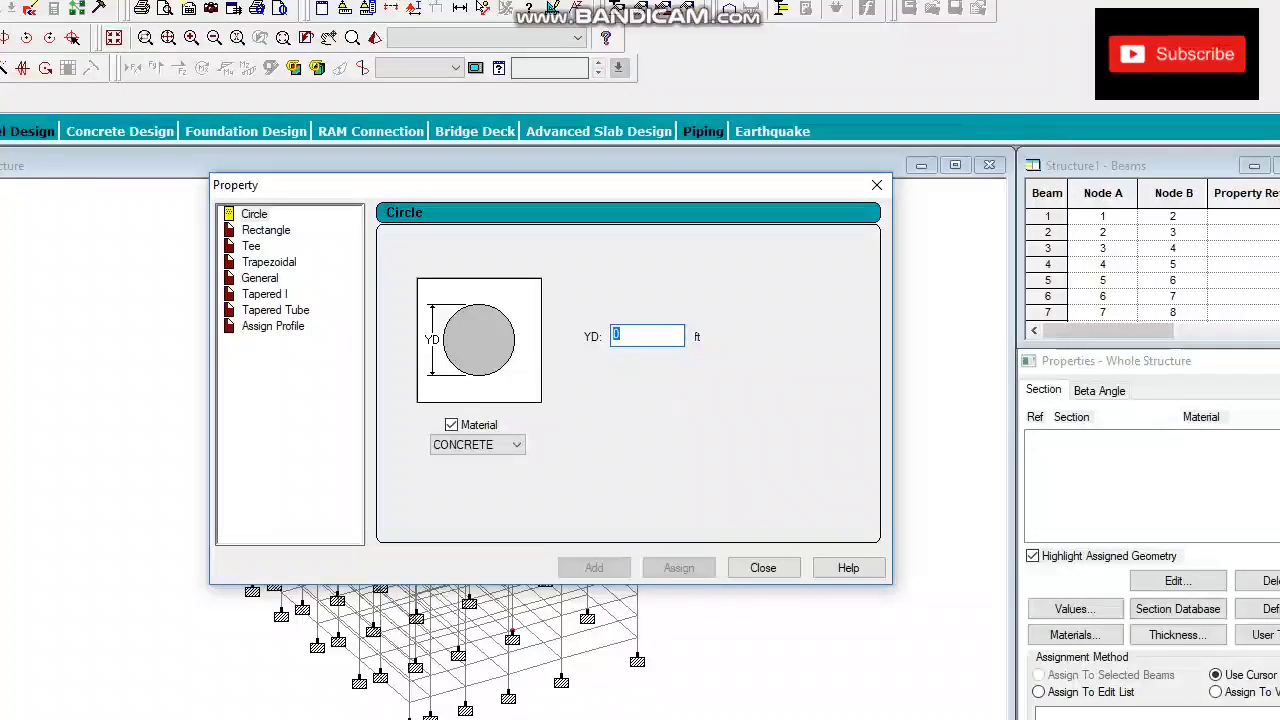
text(.8)
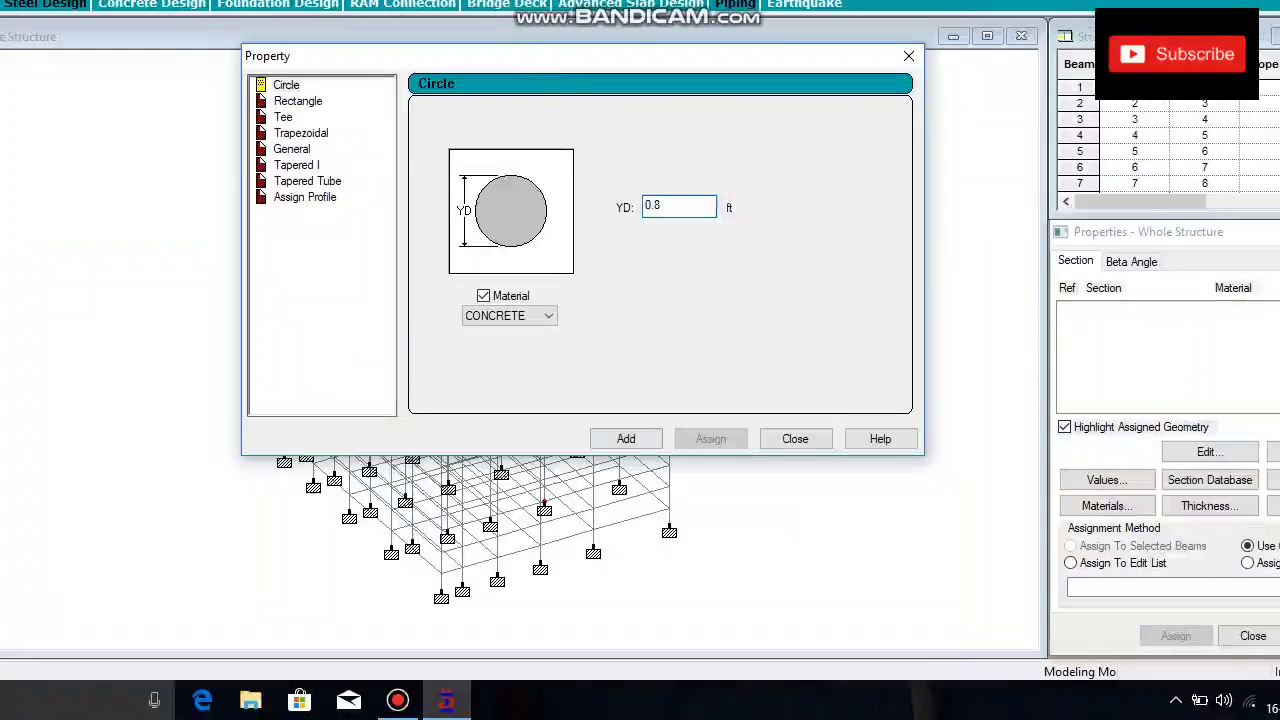
click(603, 567)
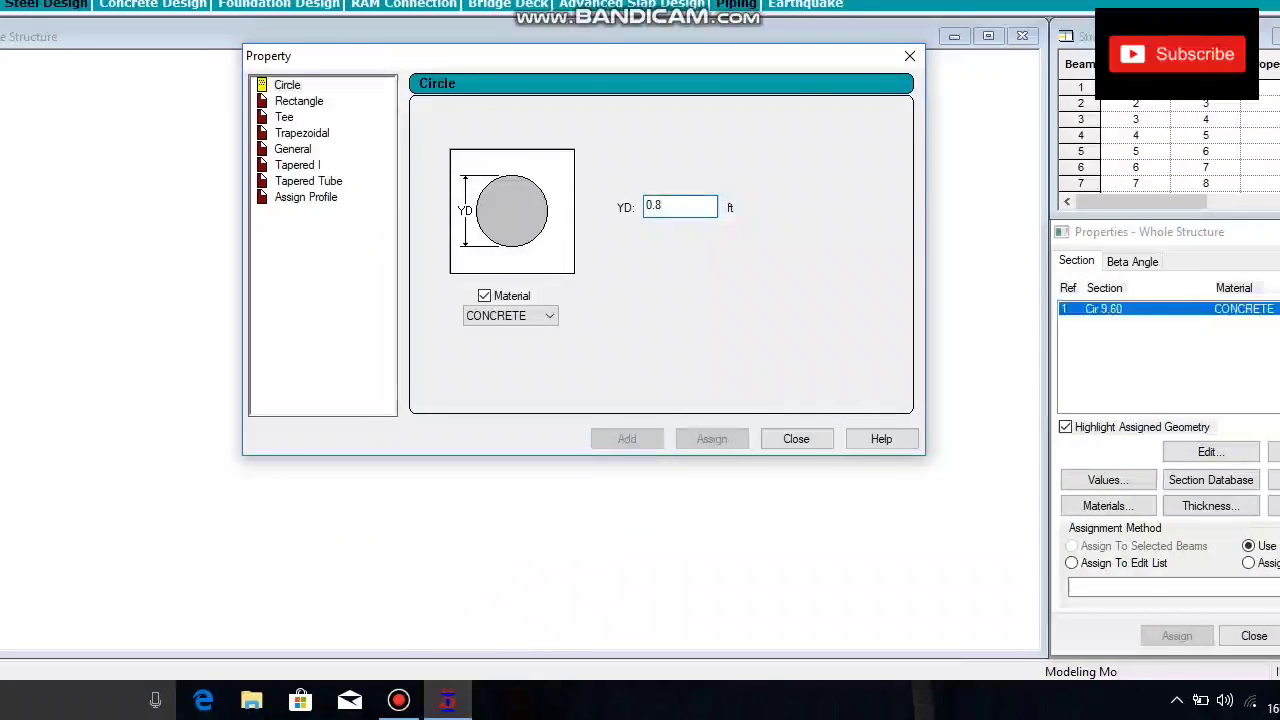
Step: Add a rectangular concrete section with YD 1 ft and ZD 1 ft, and finish defining properties
click(270, 227)
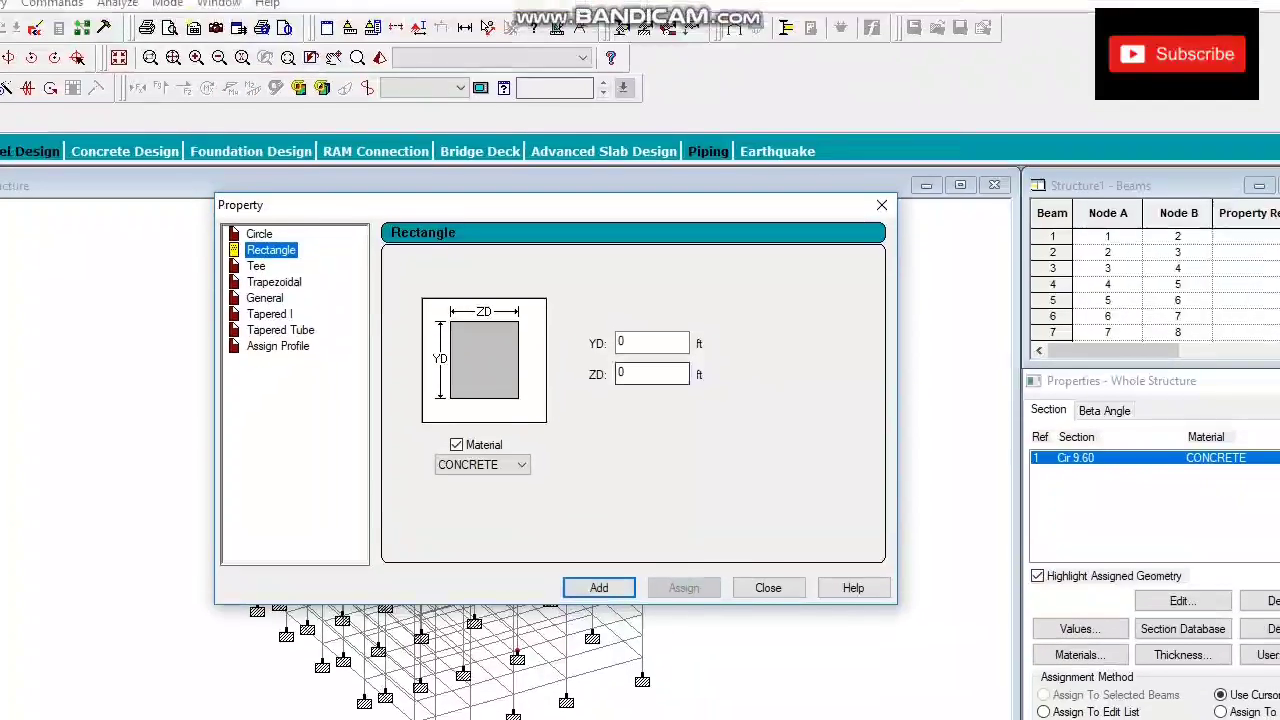
click(648, 319)
drag(744, 373, 704, 373)
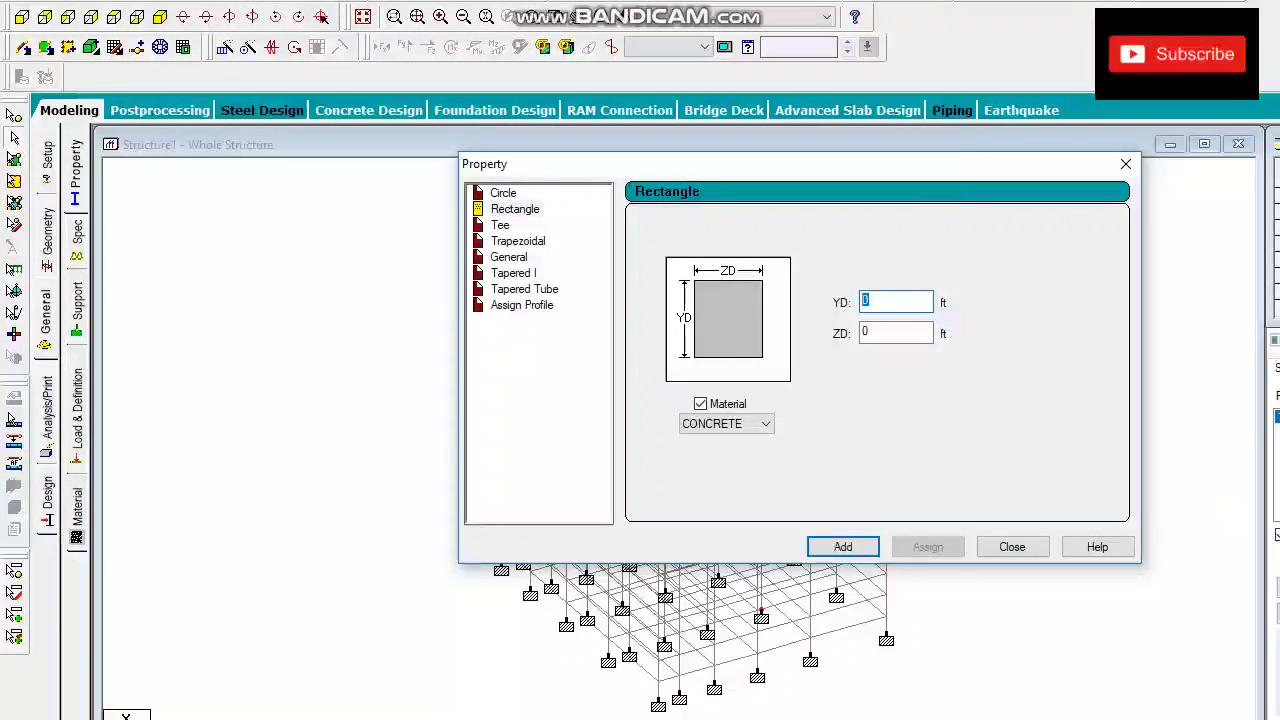
text(1)
key(Tab)
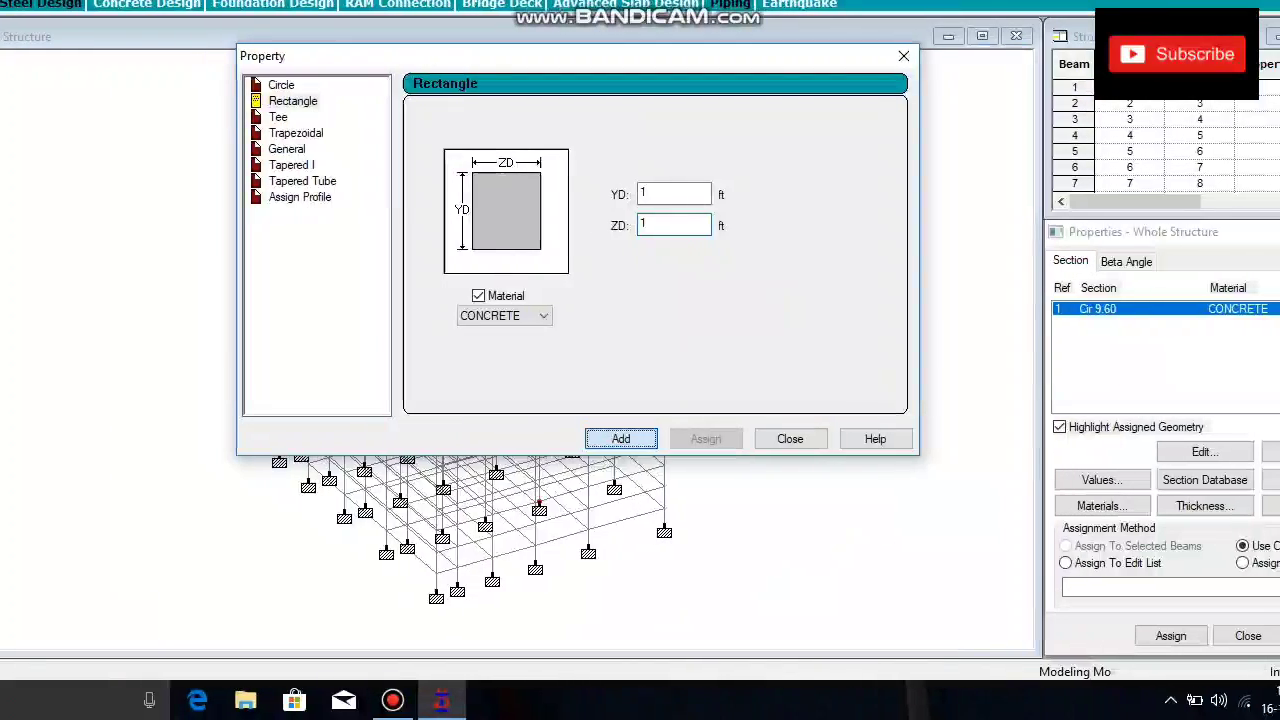
key(Return)
key(Return)
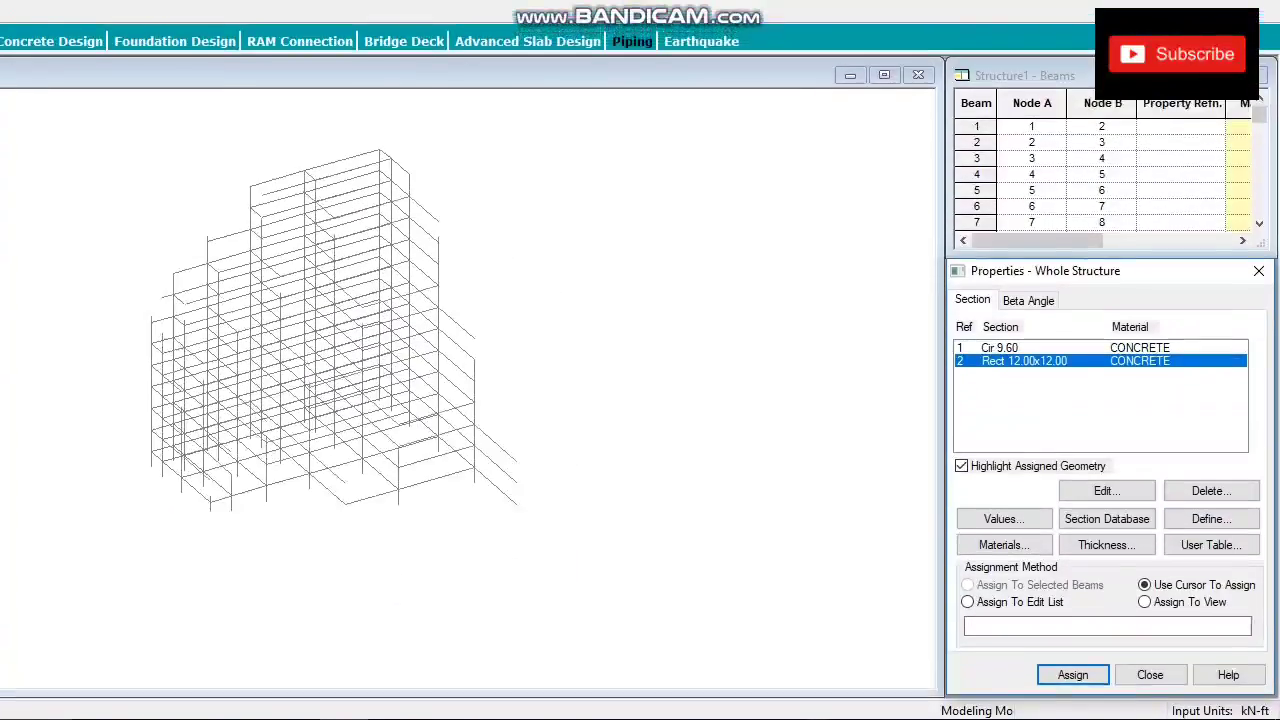
Step: Assign the circular section to all members parallel to the Y axis
click(1000, 309)
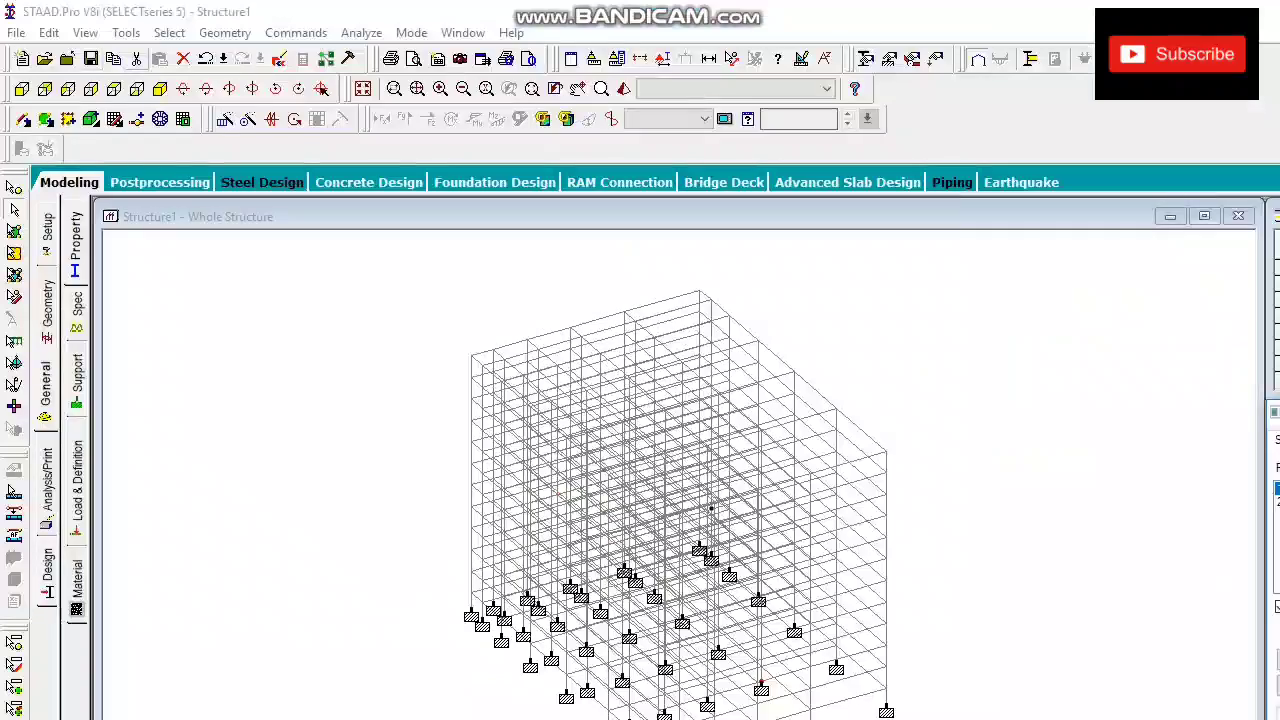
click(169, 32)
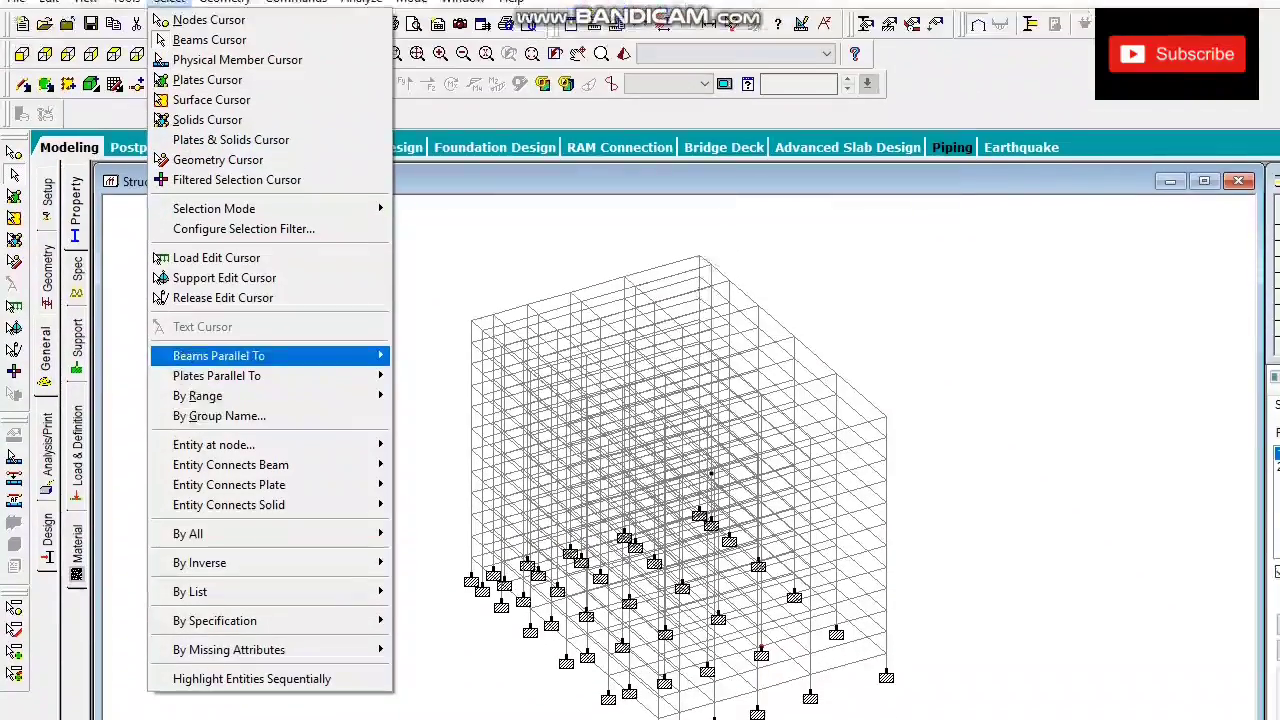
mouse_move(260, 356)
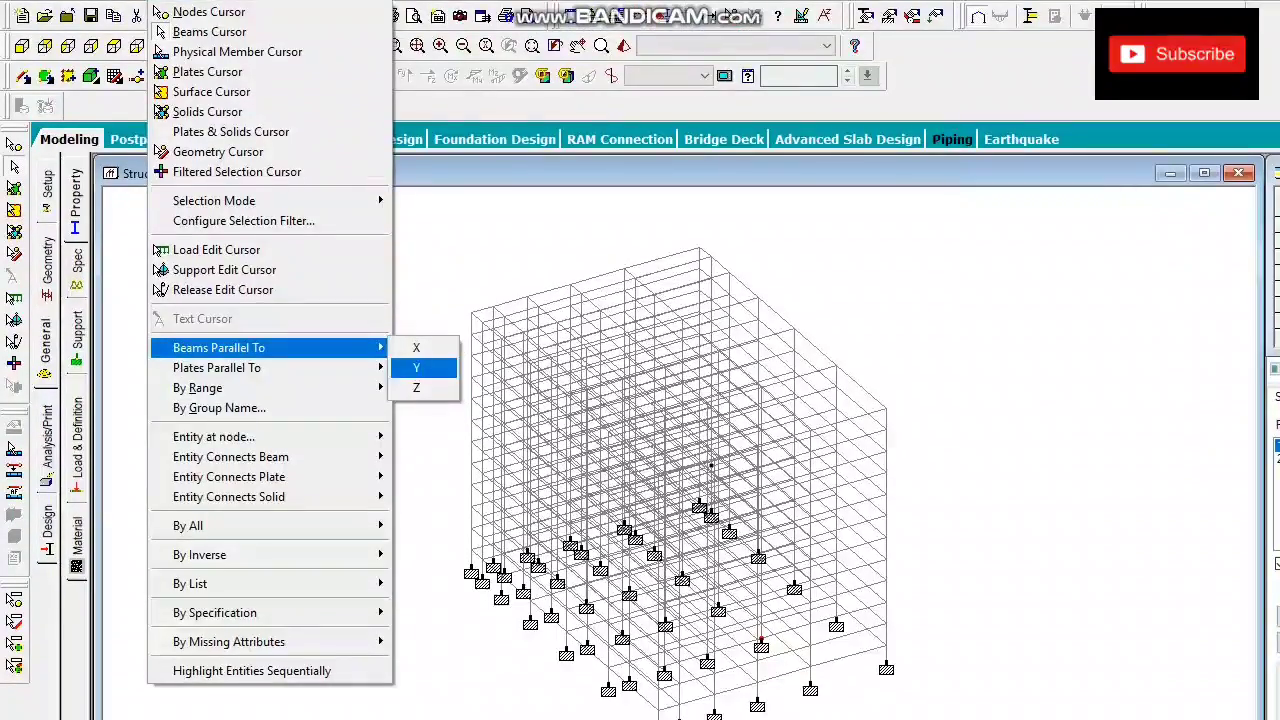
click(420, 395)
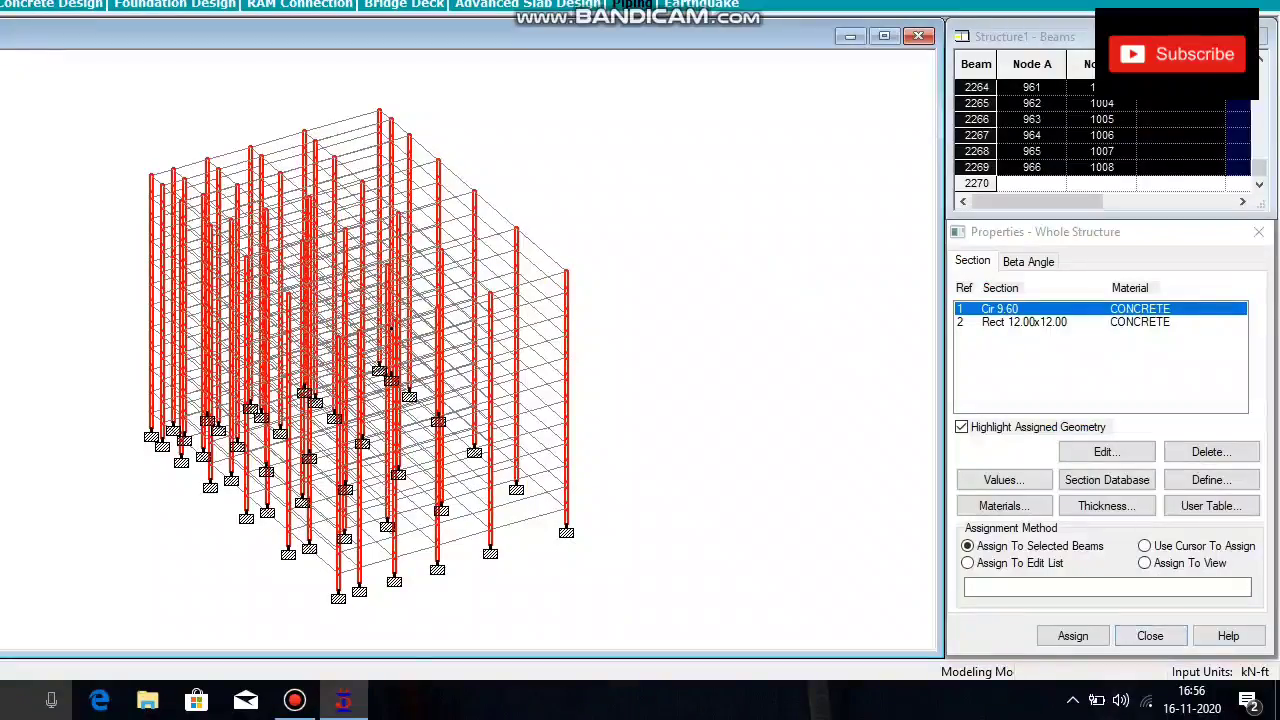
click(1073, 636)
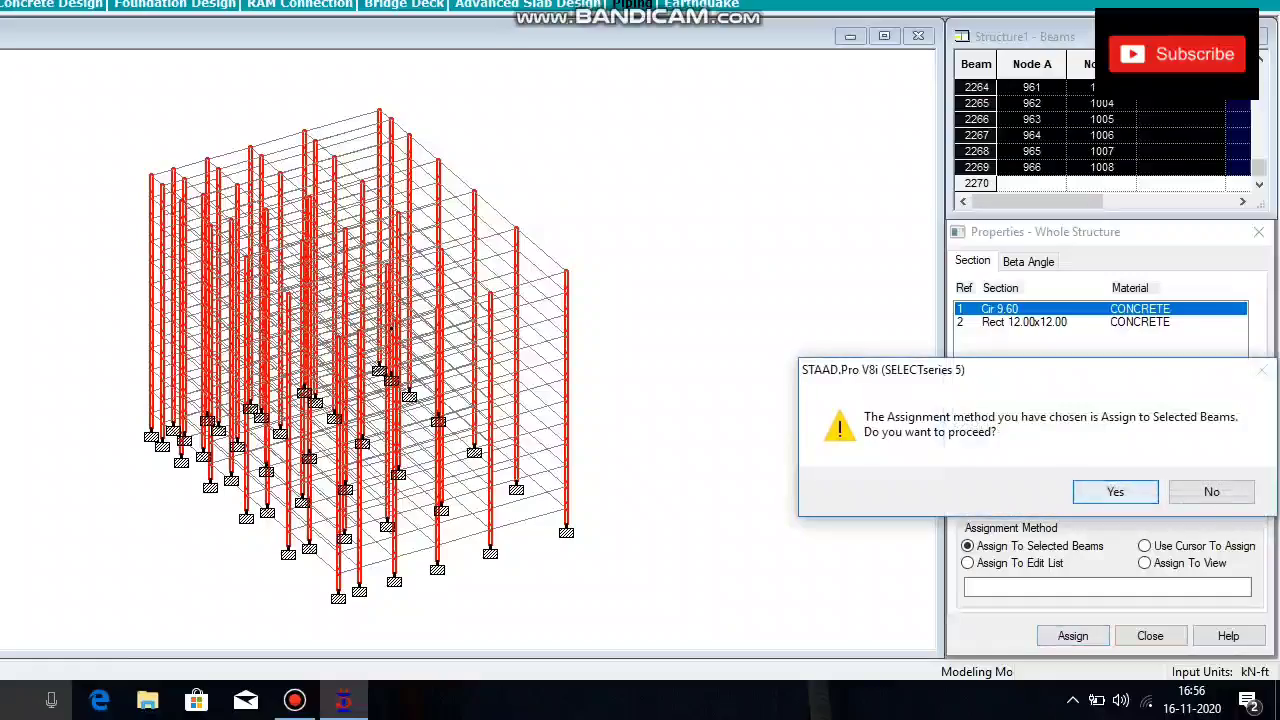
click(1114, 492)
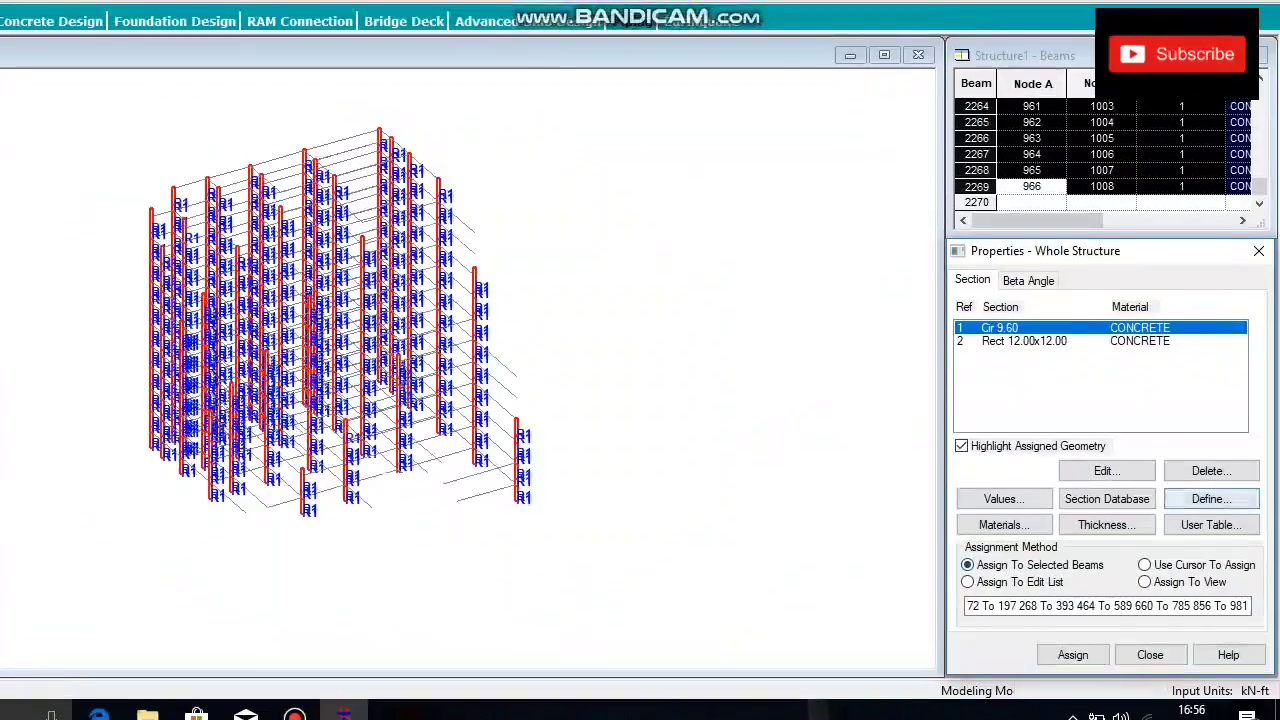
Step: Assign the rectangular 12.00x12.00 concrete section to all beams parallel to the X and Z axes
click(1024, 347)
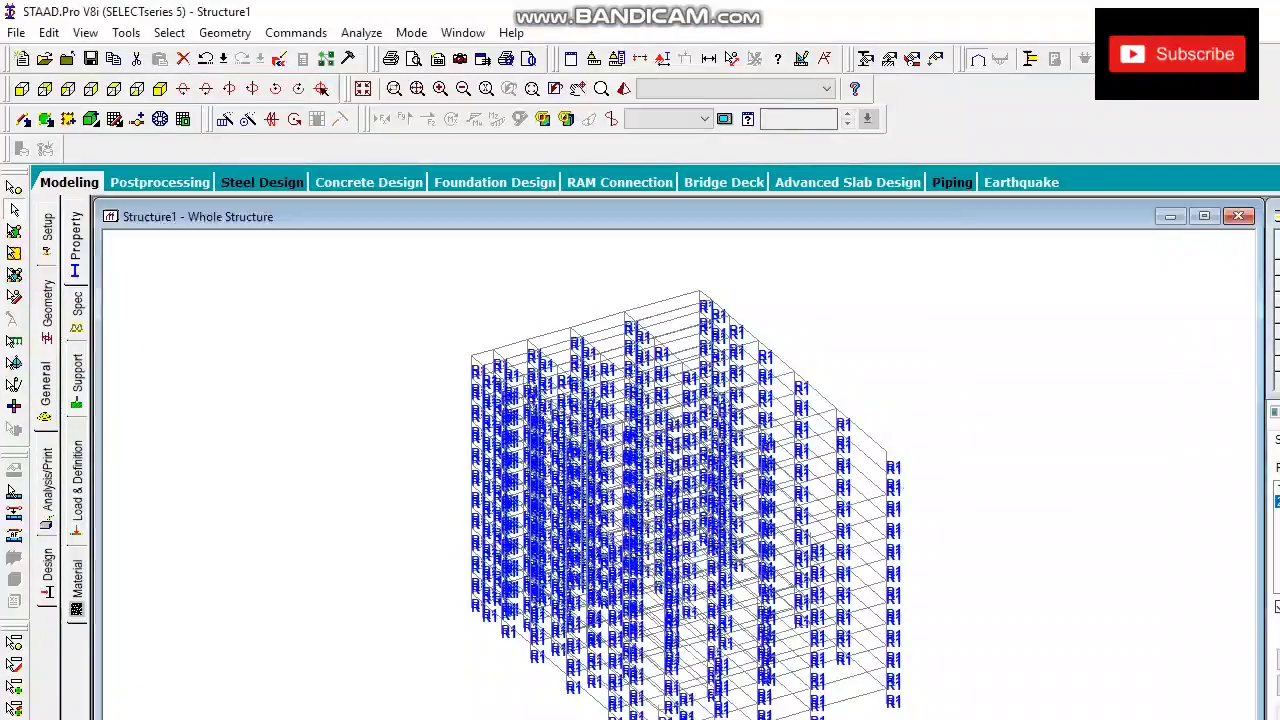
click(166, 31)
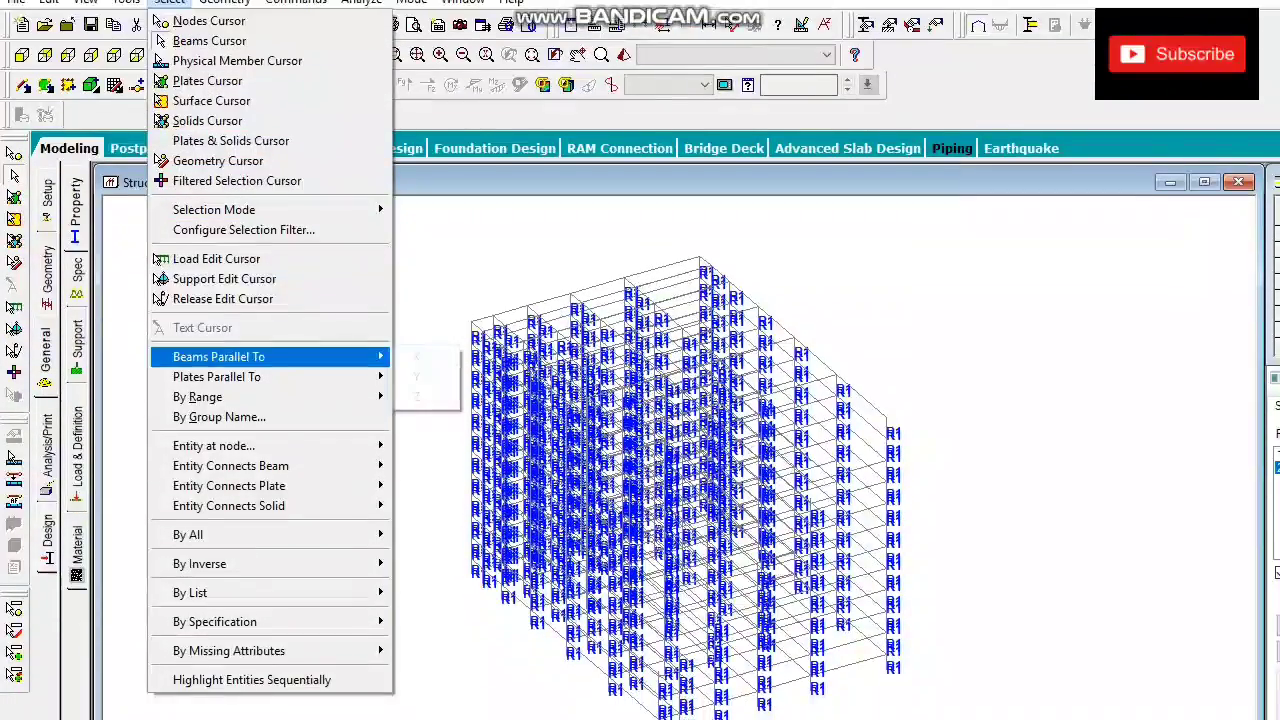
mouse_move(260, 372)
click(414, 372)
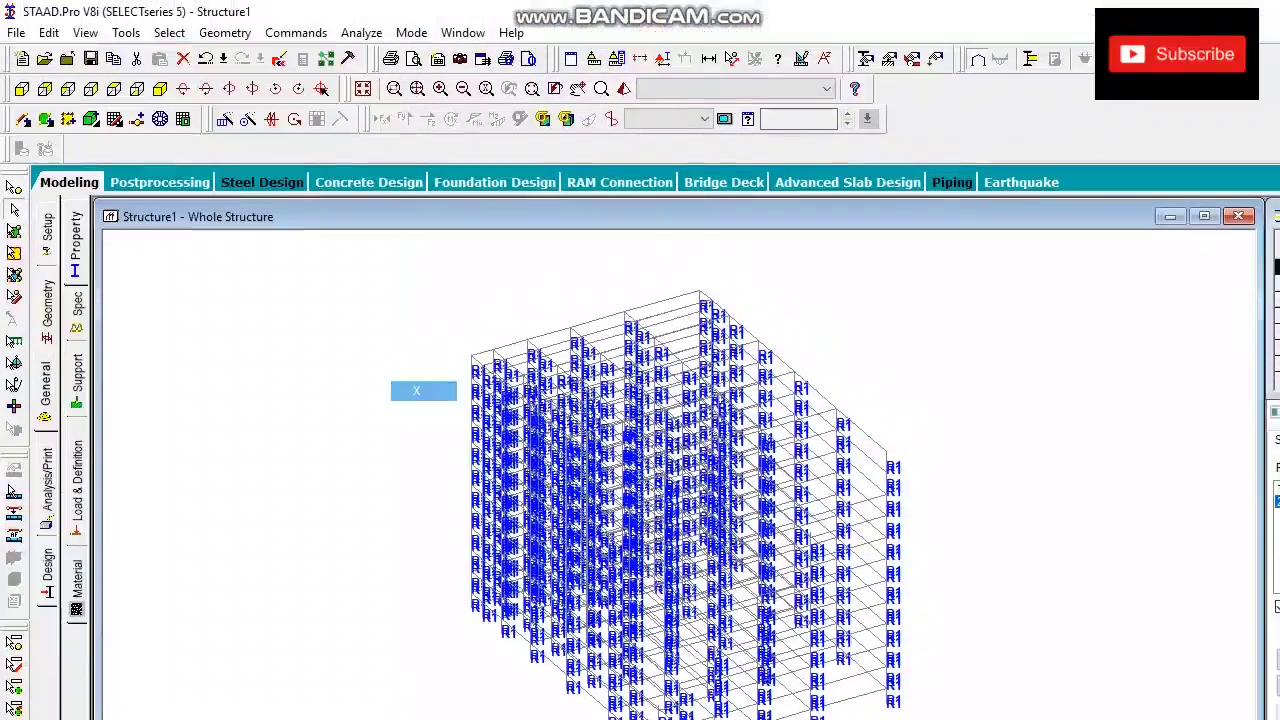
click(169, 32)
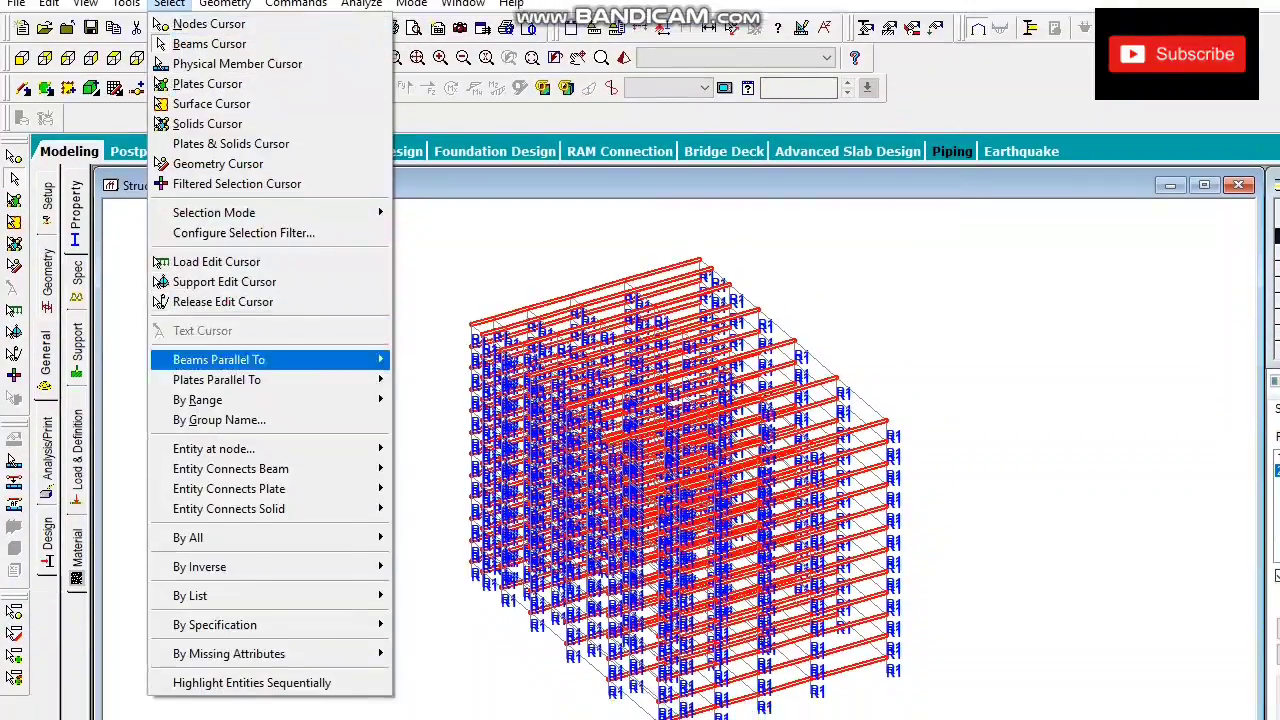
mouse_move(260, 394)
click(416, 349)
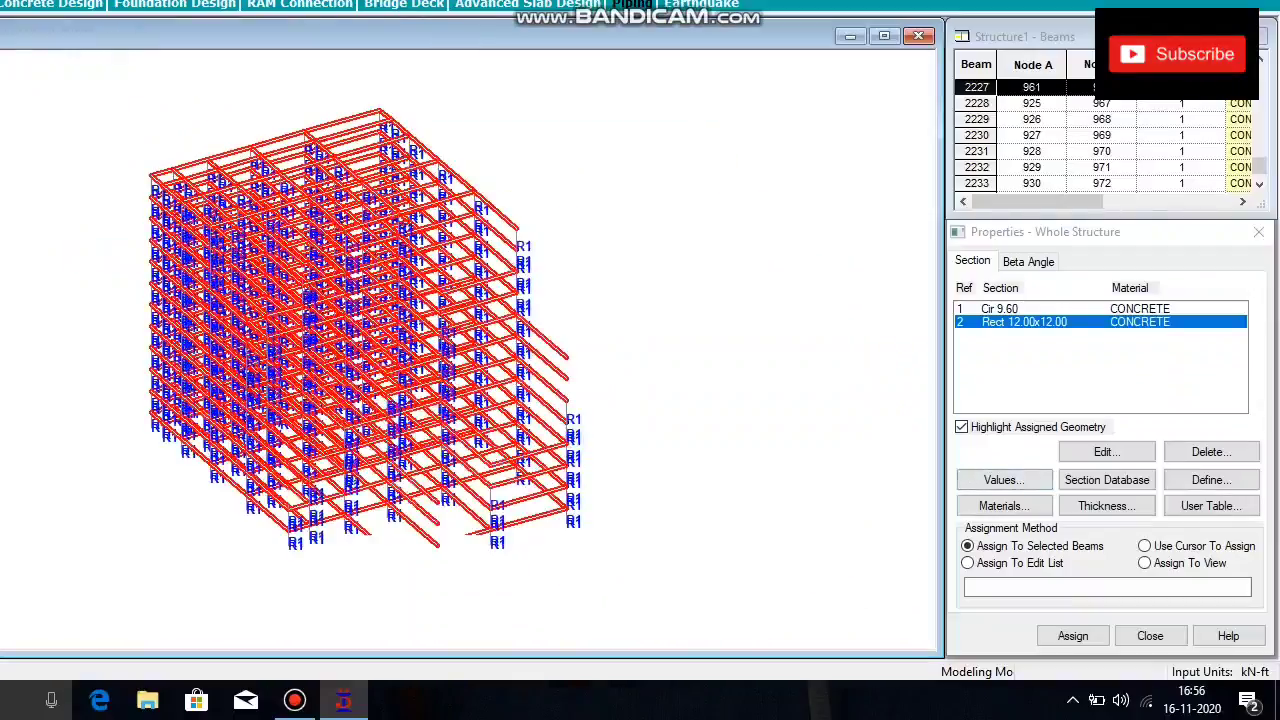
click(1073, 636)
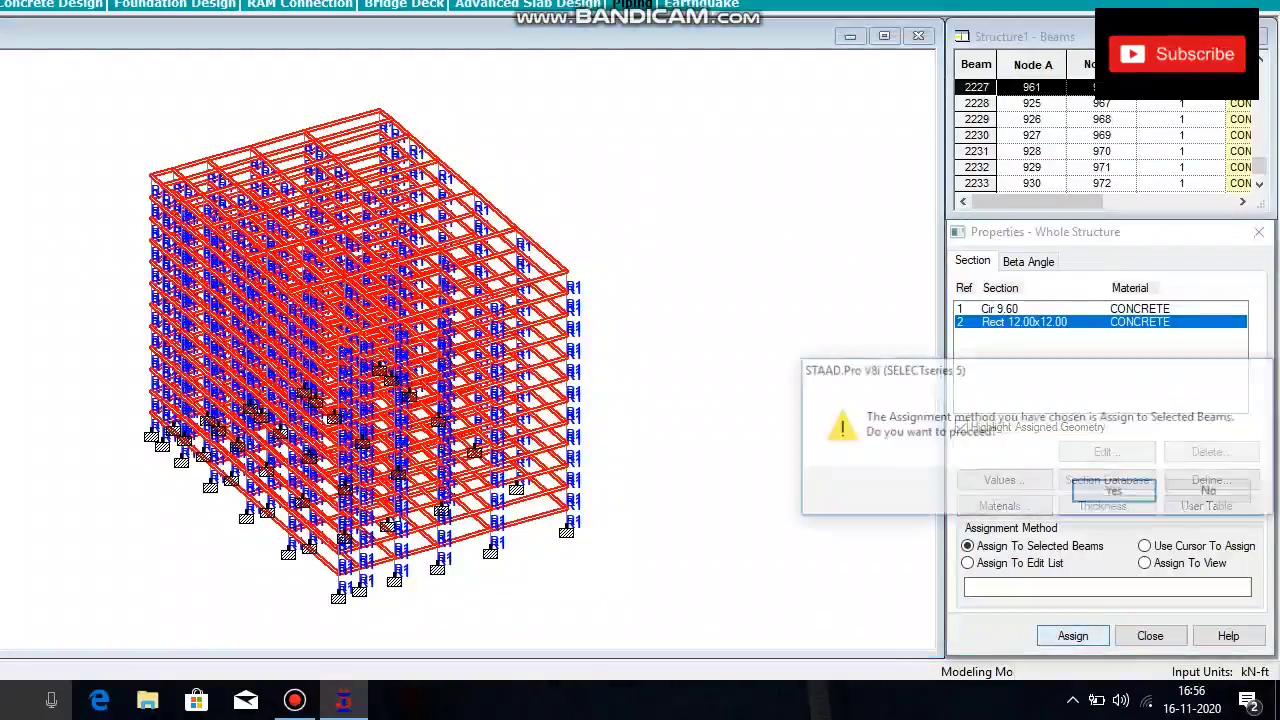
click(1112, 490)
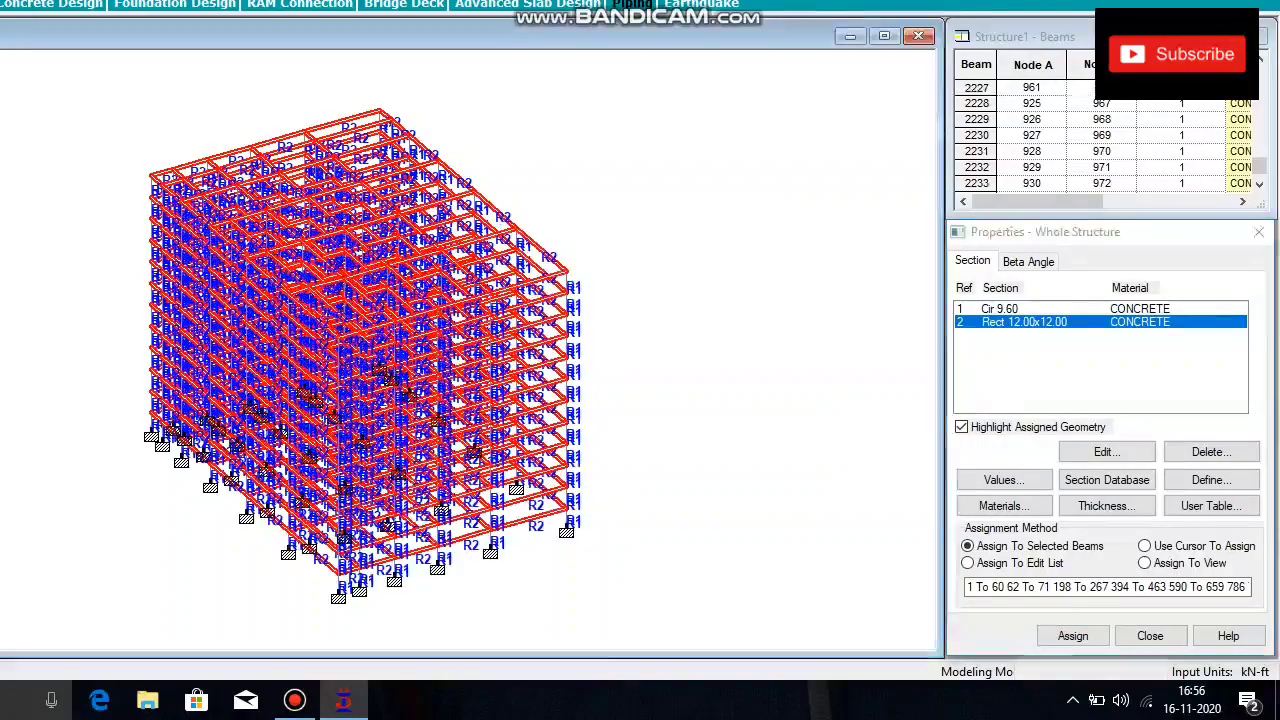
click(700, 350)
Step: Add the Perform Analysis command twice with the All print option, and finish defining analysis commands
scroll(600, 350, up, 1)
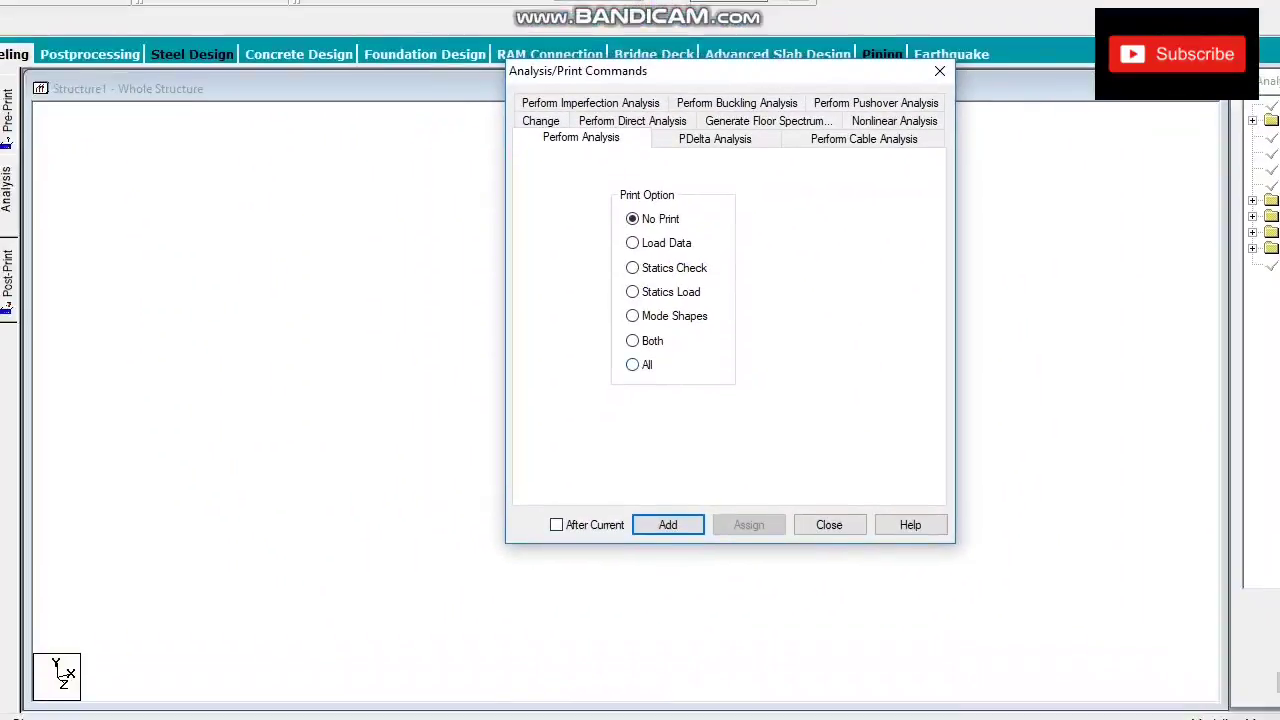
click(633, 365)
click(668, 525)
click(668, 525)
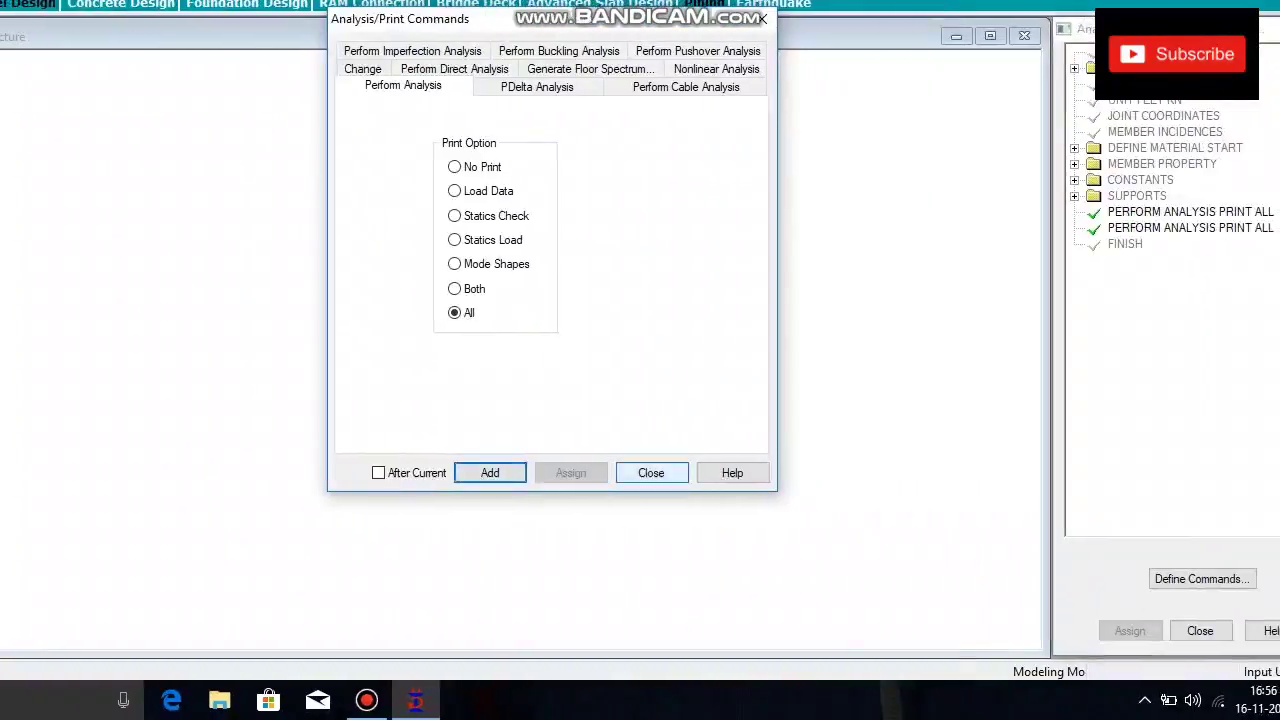
click(651, 472)
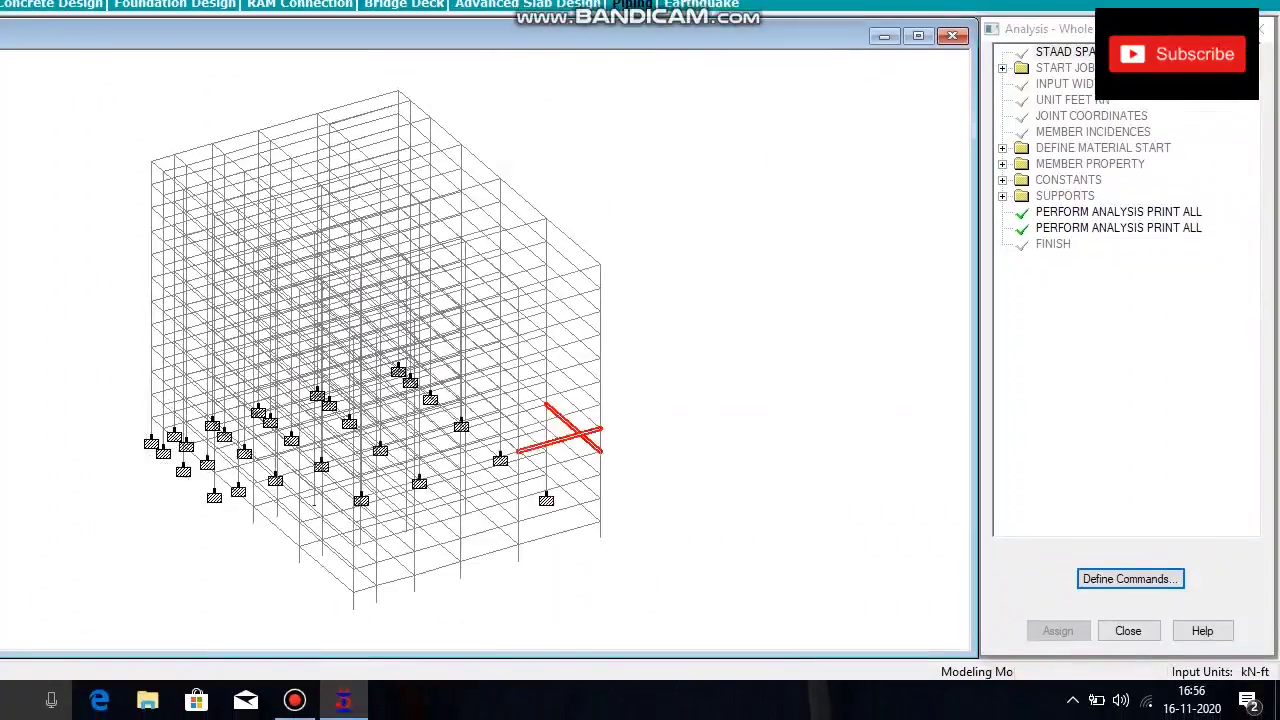
click(705, 412)
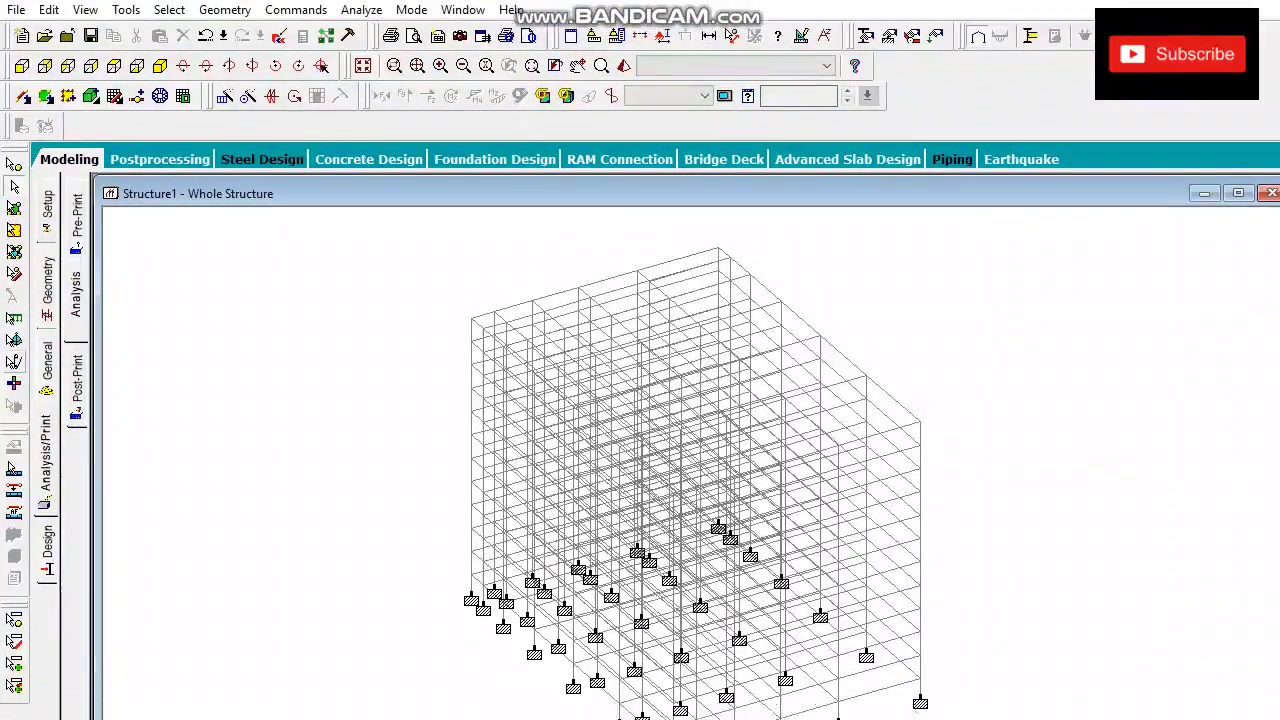
Step: Return to the section properties and select all members of the frame
click(47, 362)
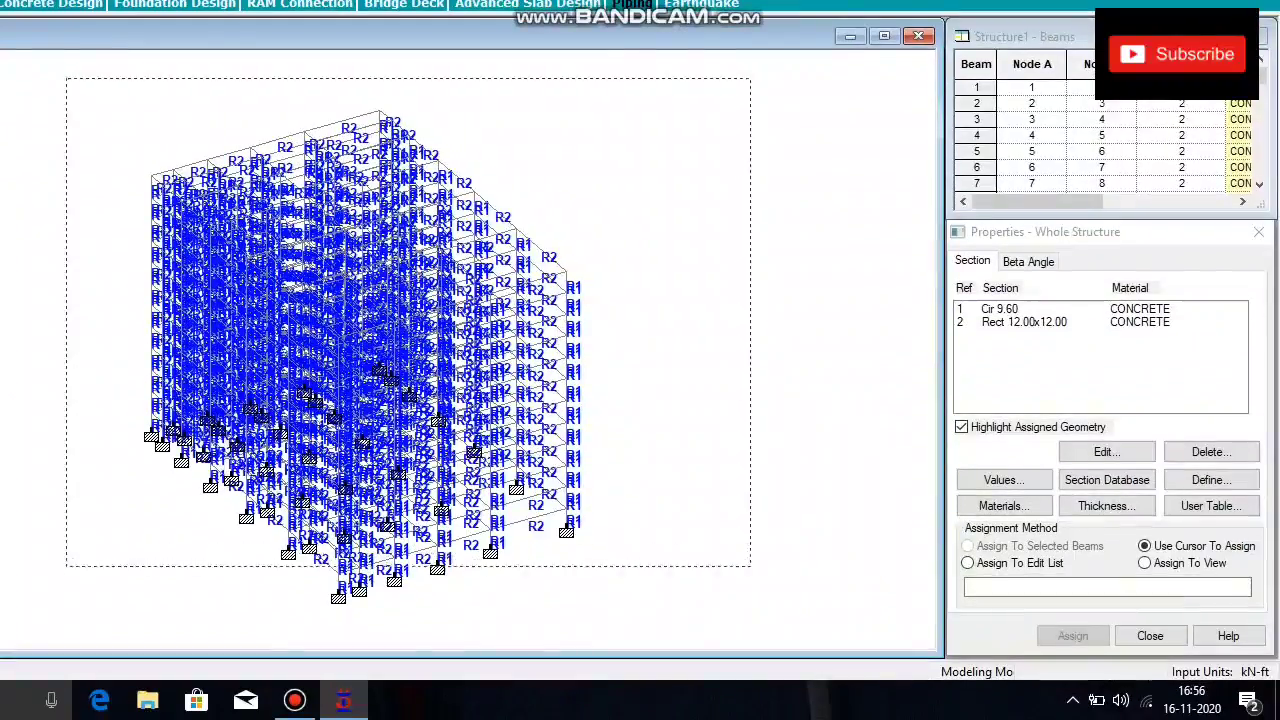
drag(751, 567, 775, 627)
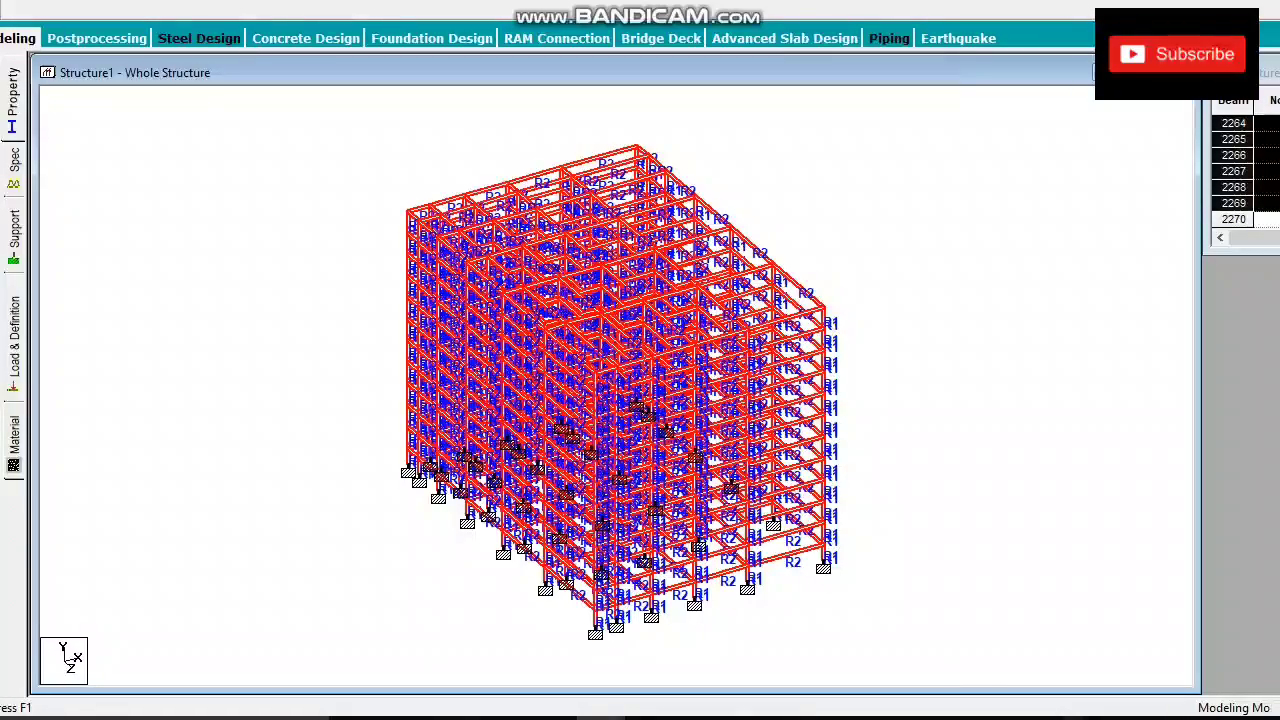
mouse_move(601, 717)
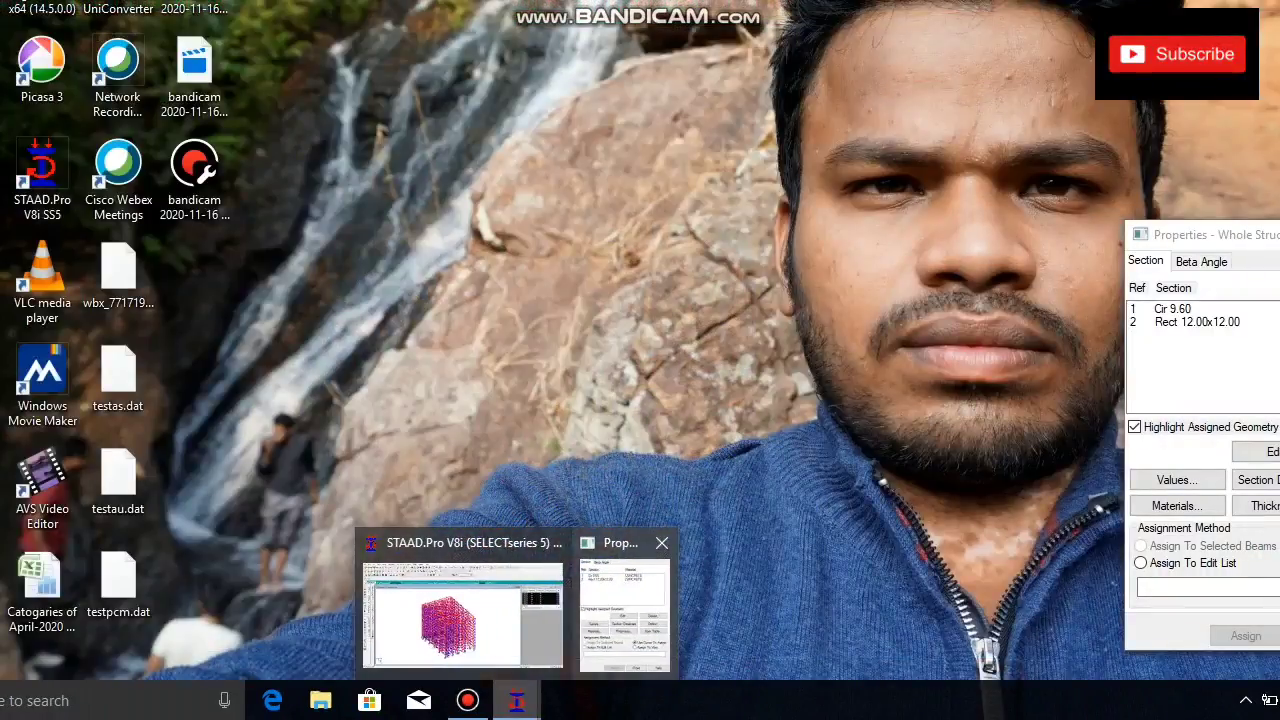
click(666, 620)
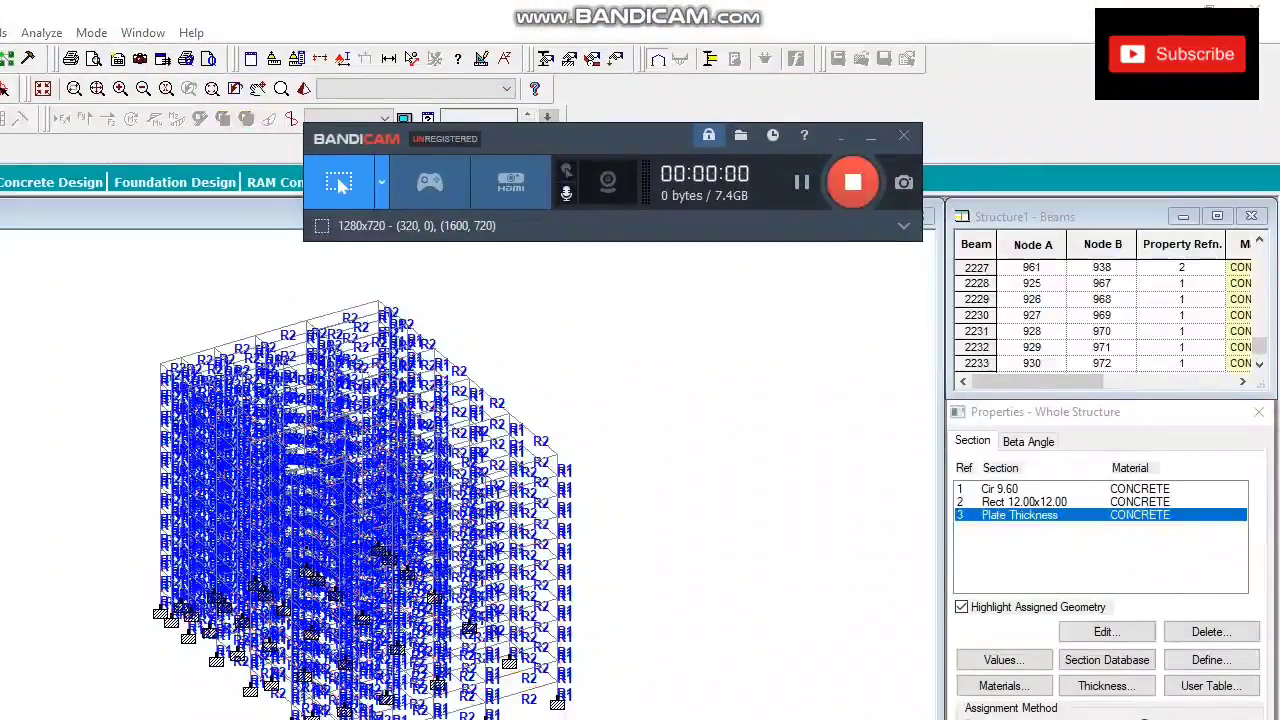
click(871, 135)
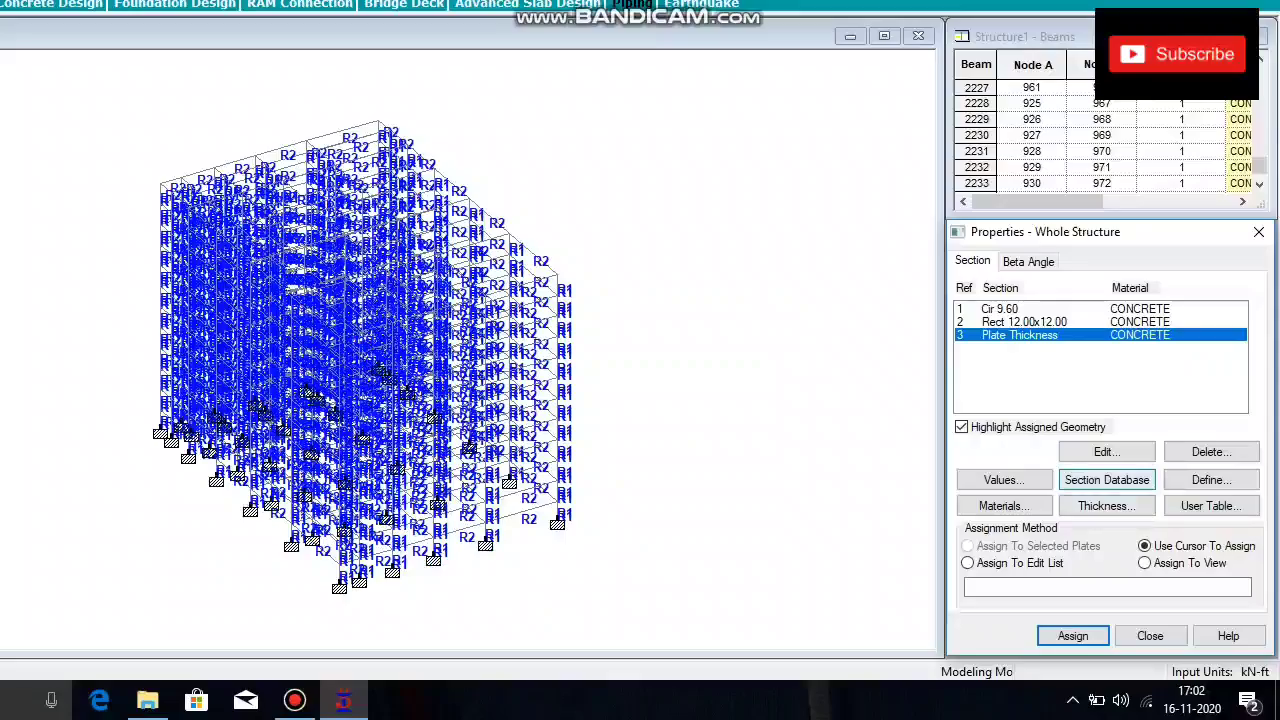
click(1106, 505)
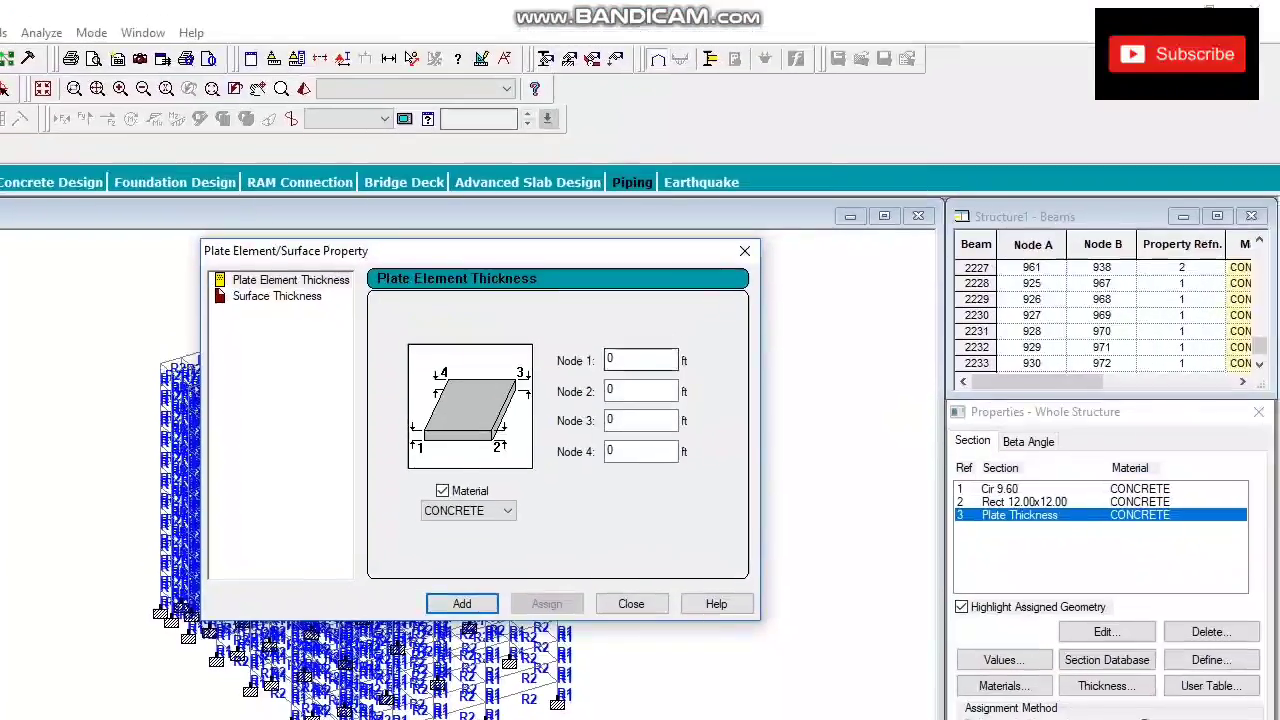
click(745, 250)
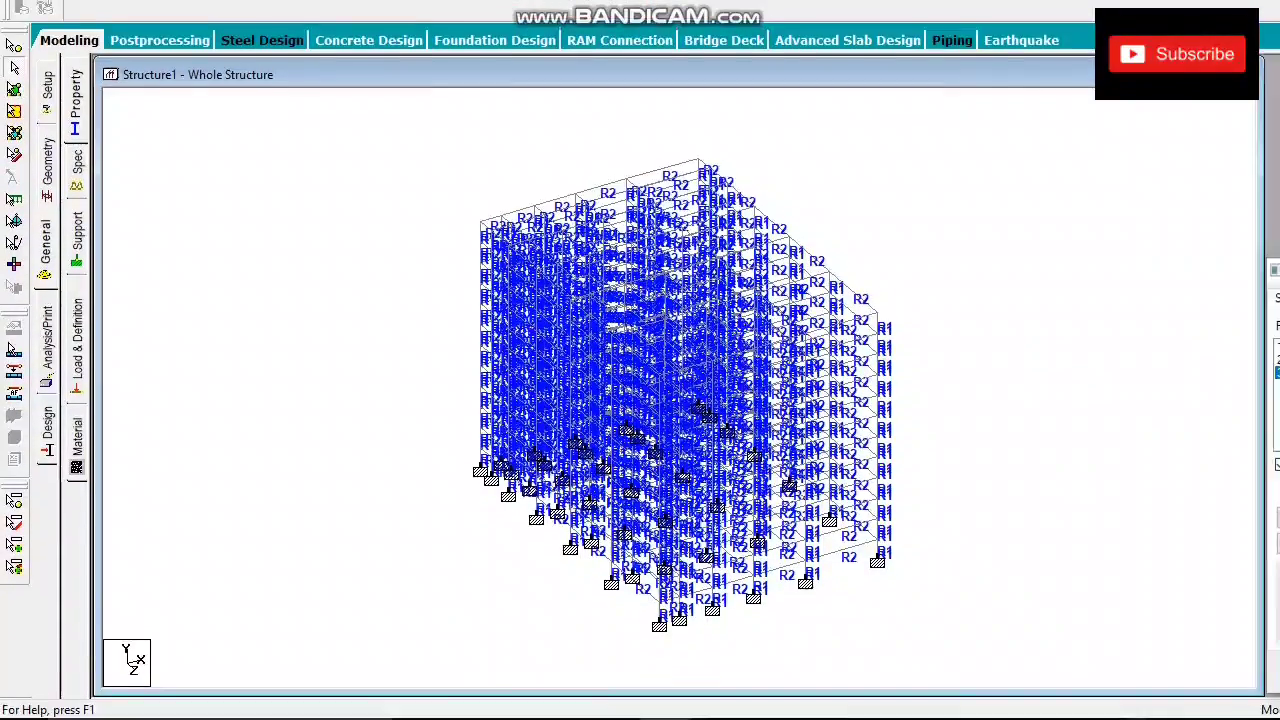
Step: Create primary load case 1 with the Dead loading type and the title LOAD CASE 1
click(78, 364)
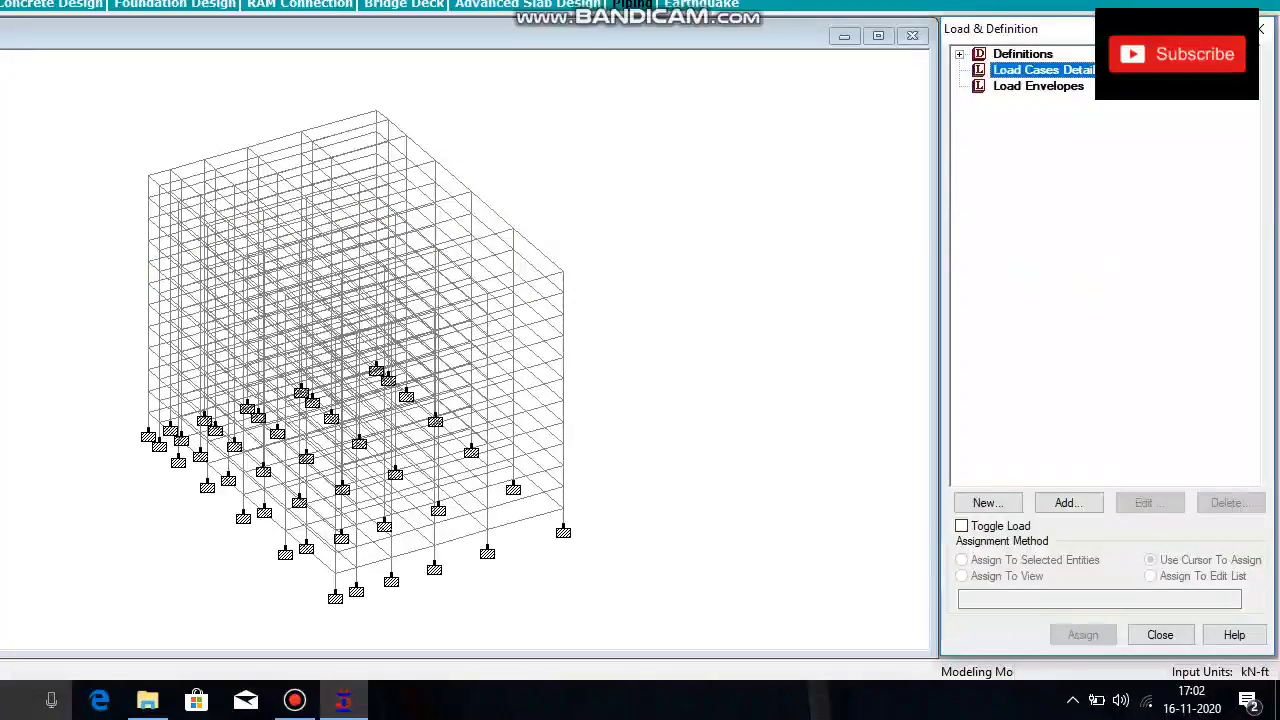
click(1068, 683)
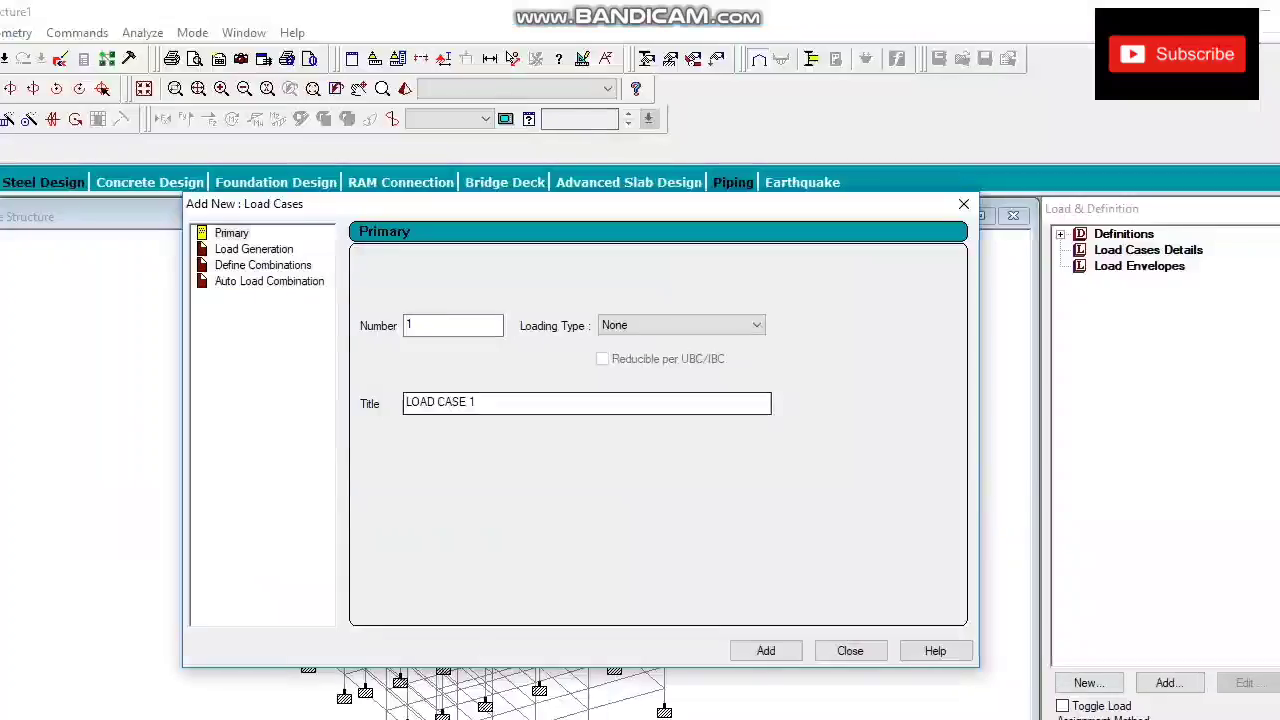
click(684, 325)
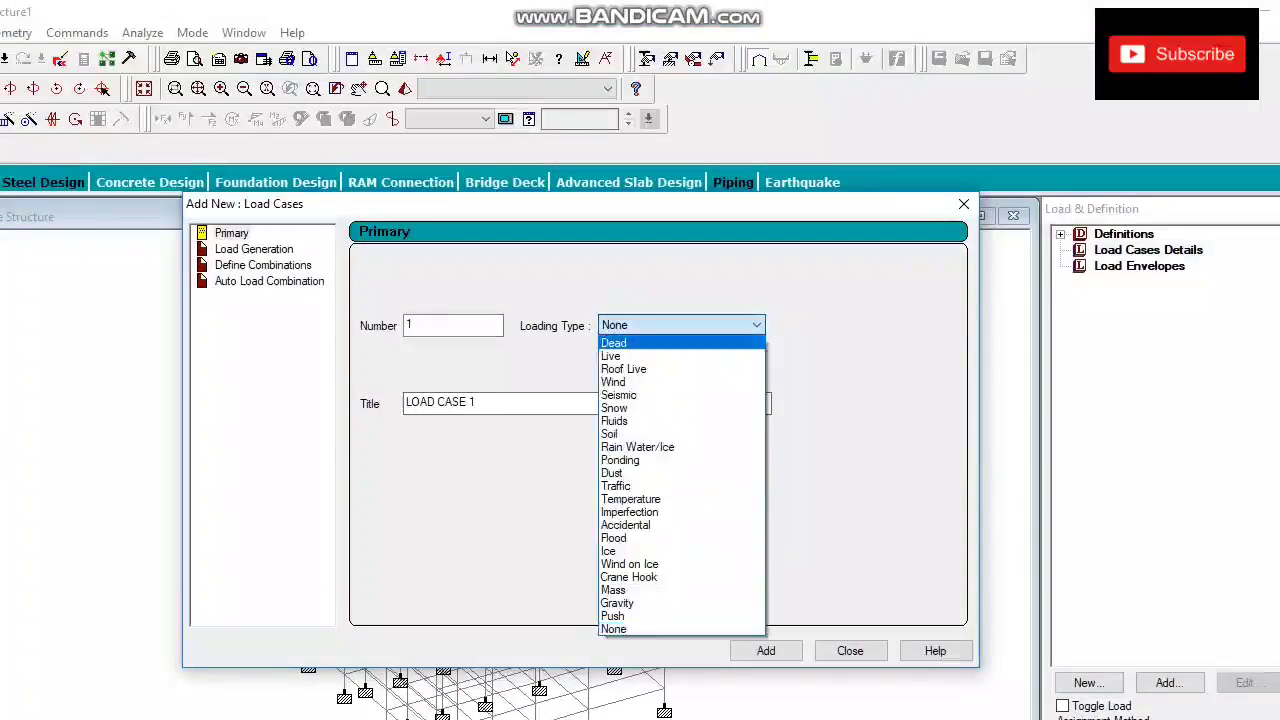
click(684, 344)
click(665, 470)
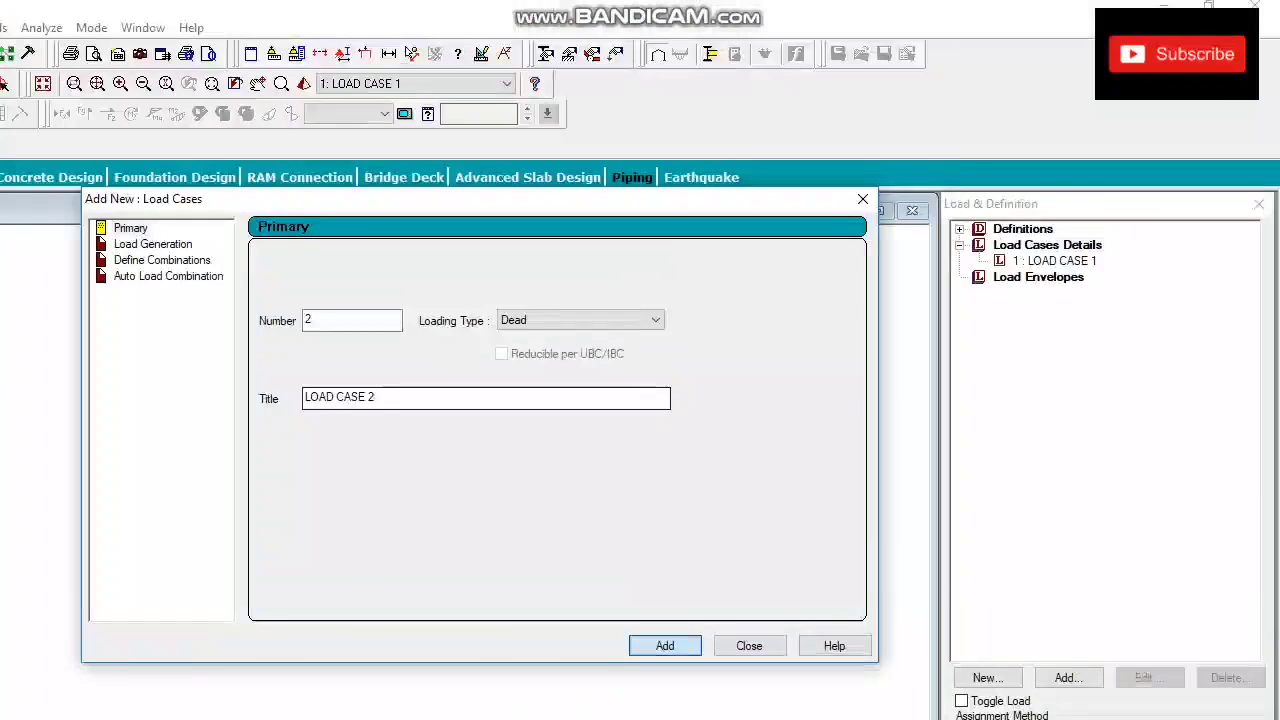
Step: Add primary load case 2 with the Live loading type and finish adding load cases
click(640, 145)
click(551, 356)
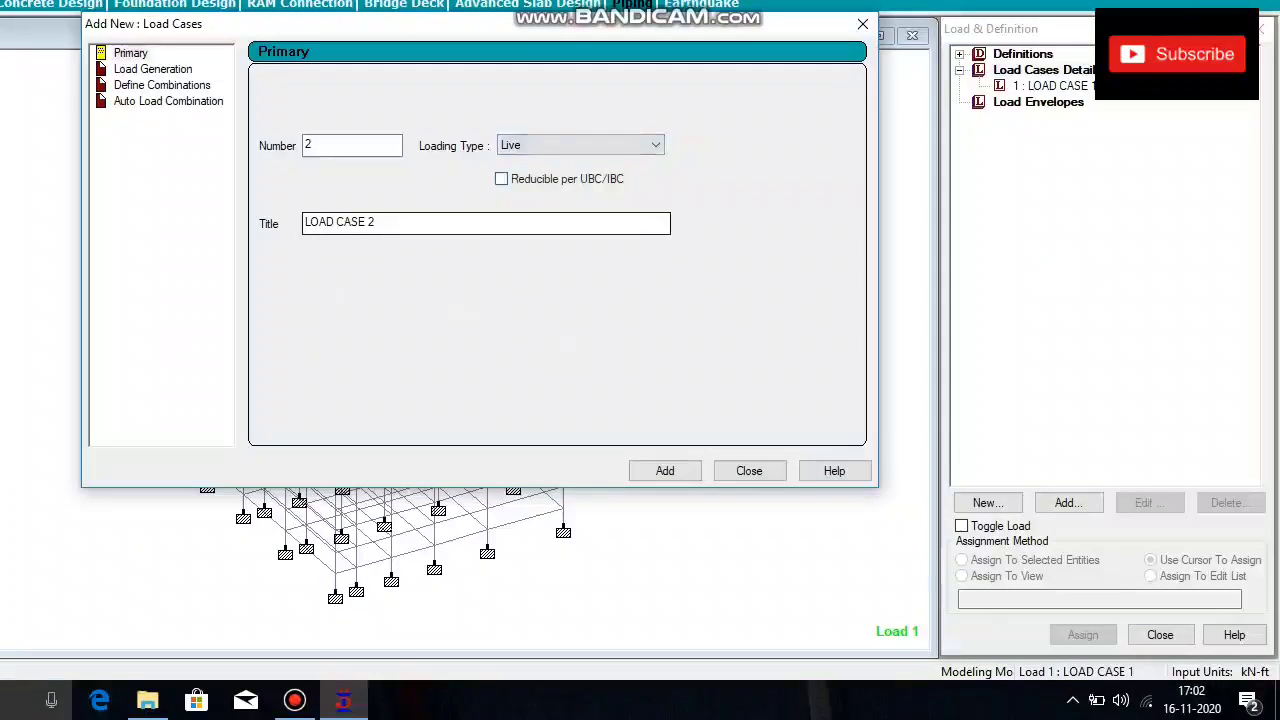
click(707, 651)
click(791, 651)
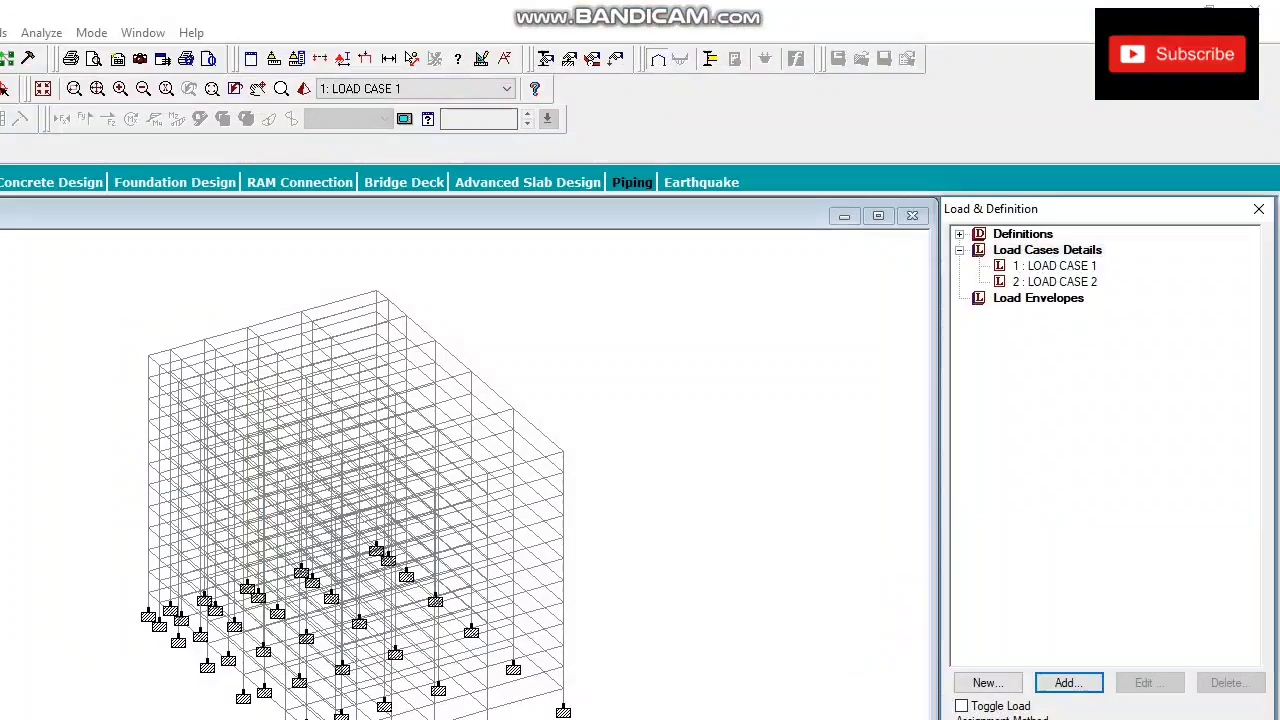
Step: Add a selfweight load in the Y direction with factor -1 to LOAD CASE 1
double_click(1054, 266)
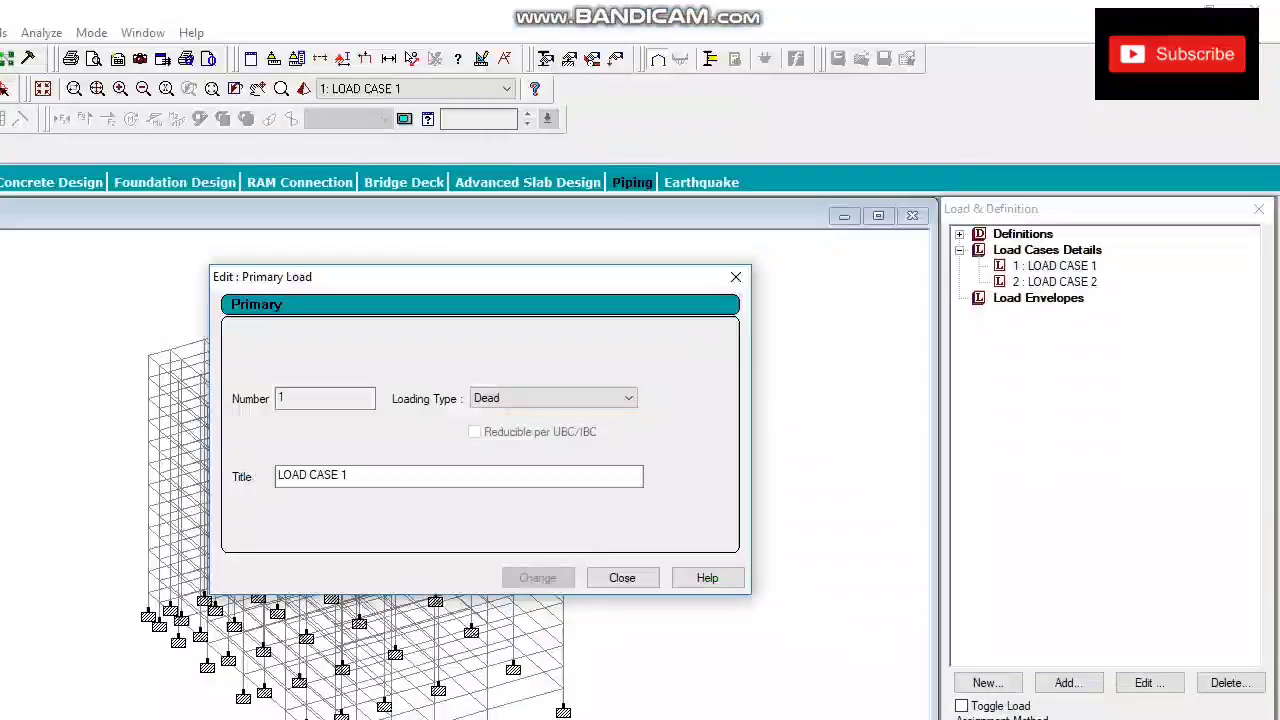
click(736, 96)
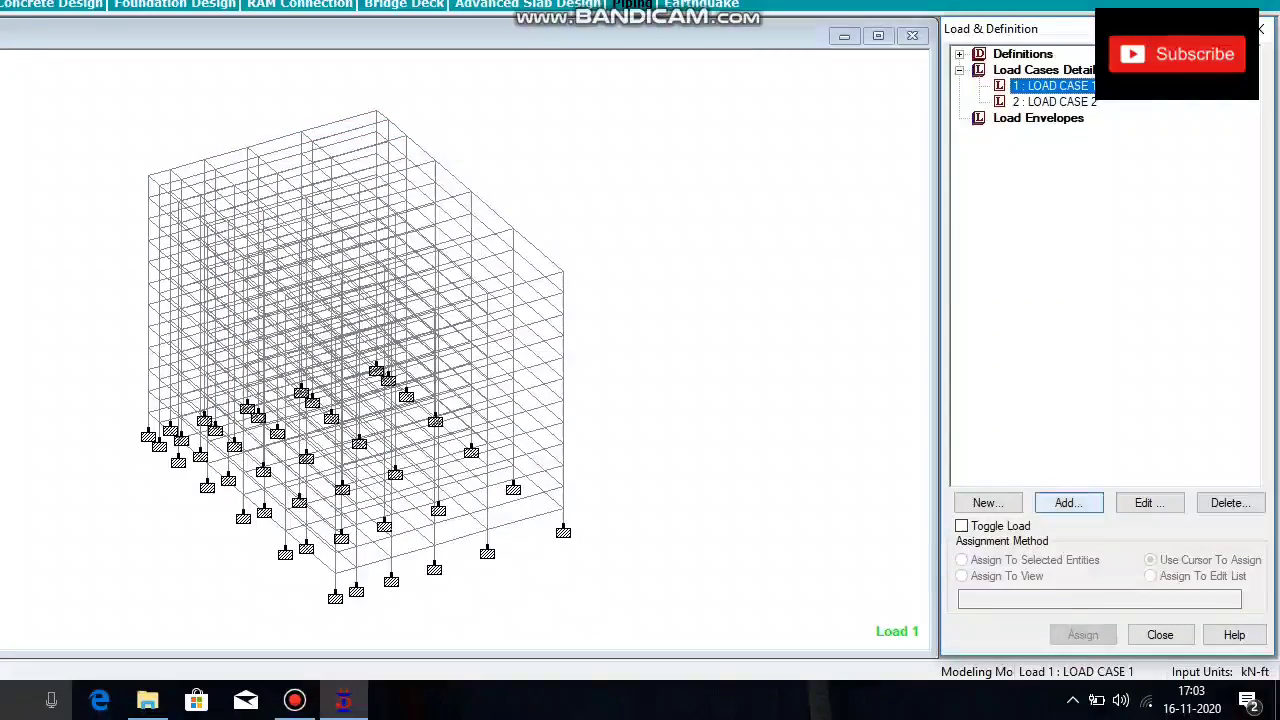
click(1069, 503)
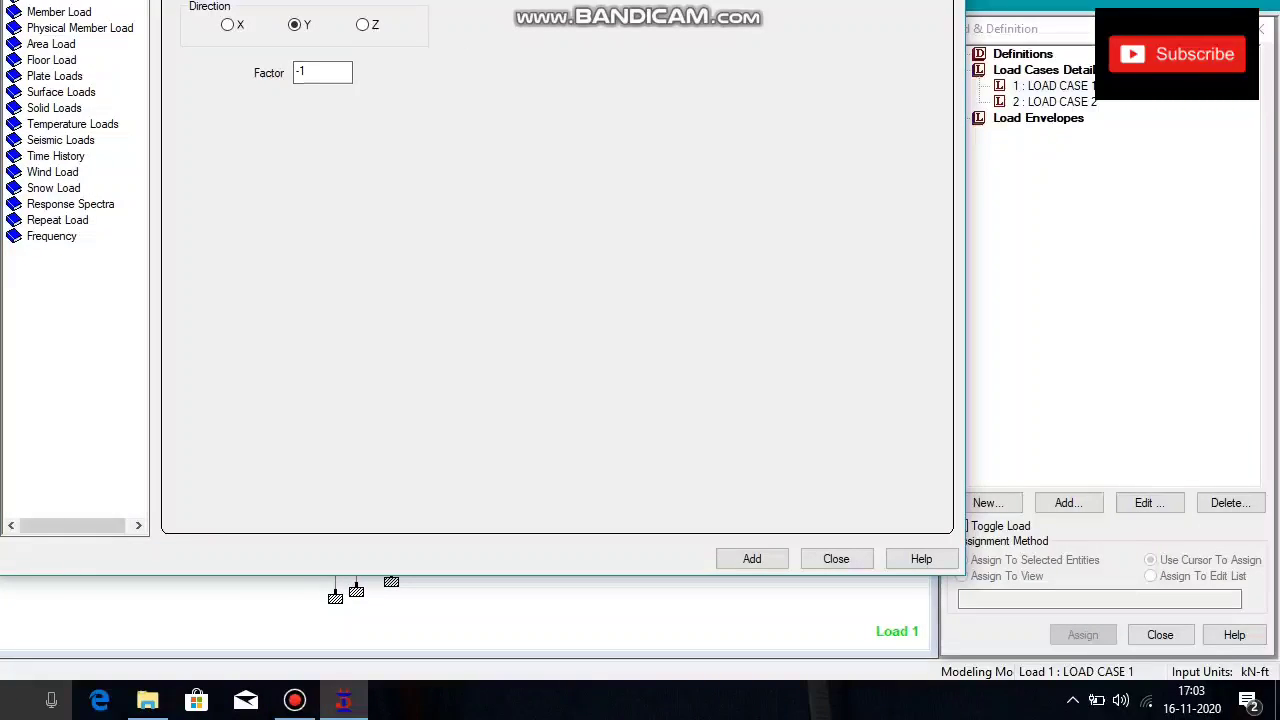
click(752, 559)
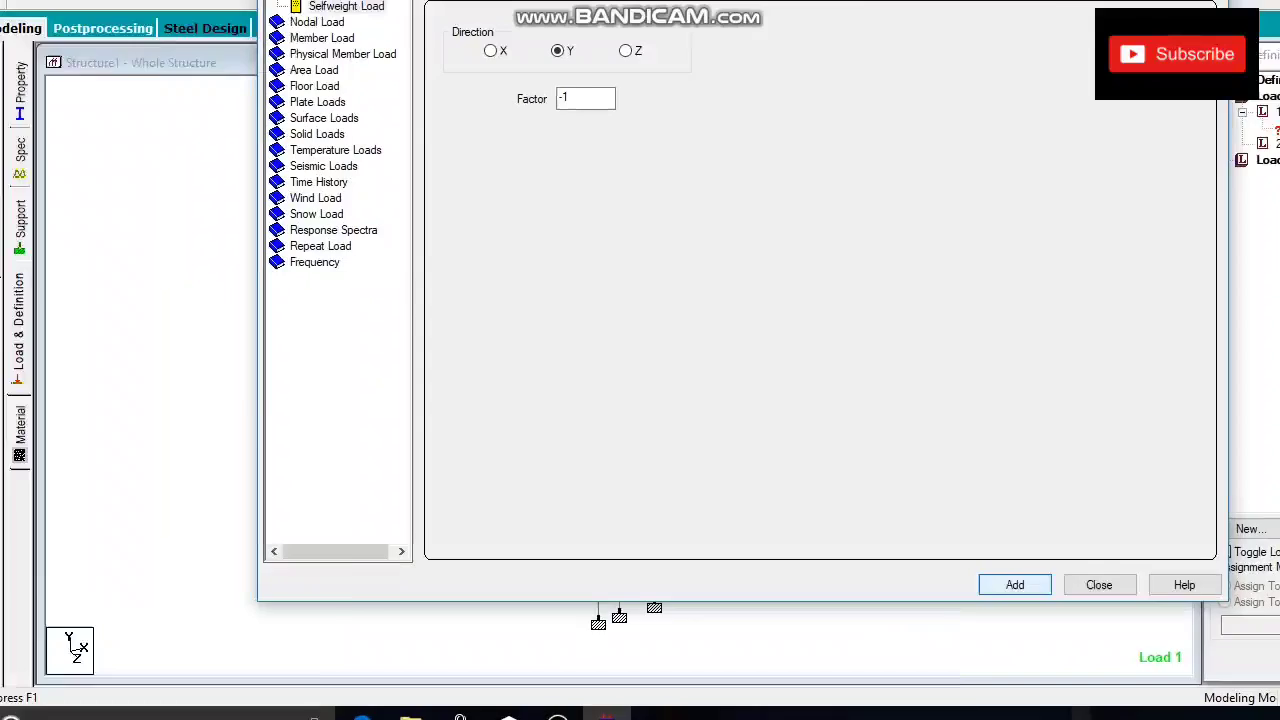
Step: Add a uniform member force of -13.15 kN/ft in the GY direction to LOAD CASE 1, and finish adding load items
click(59, 12)
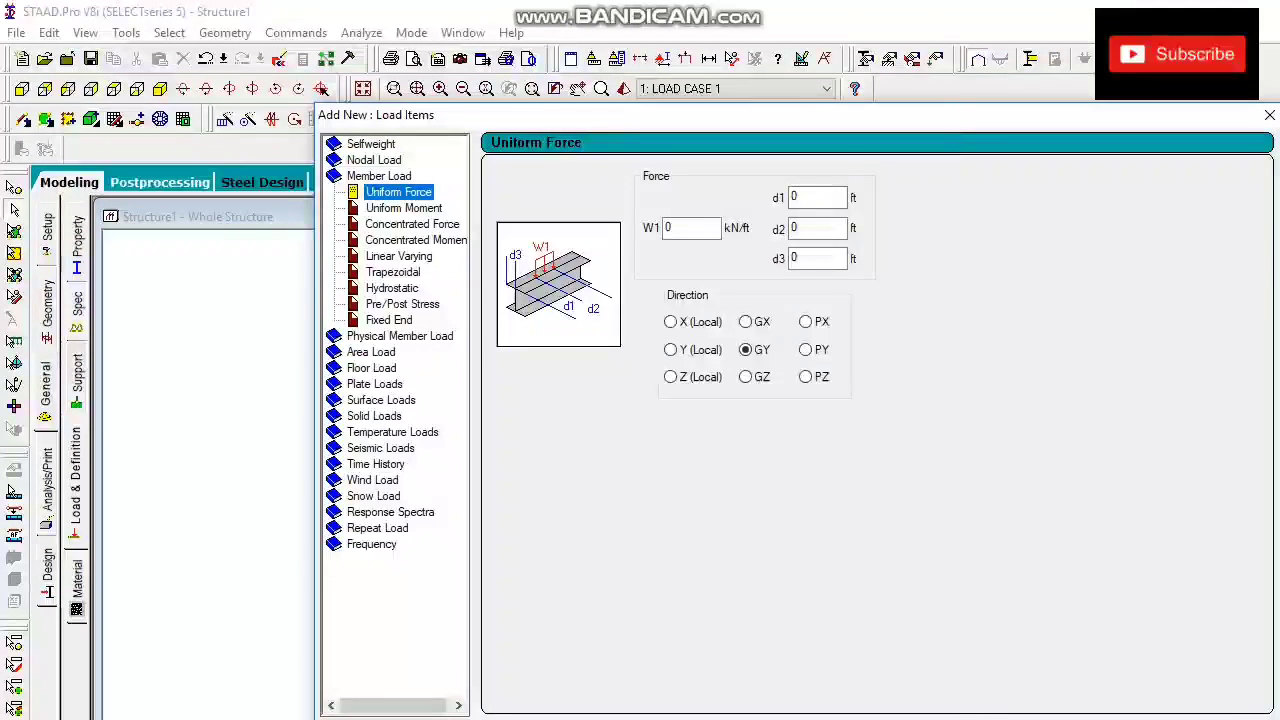
double_click(669, 228)
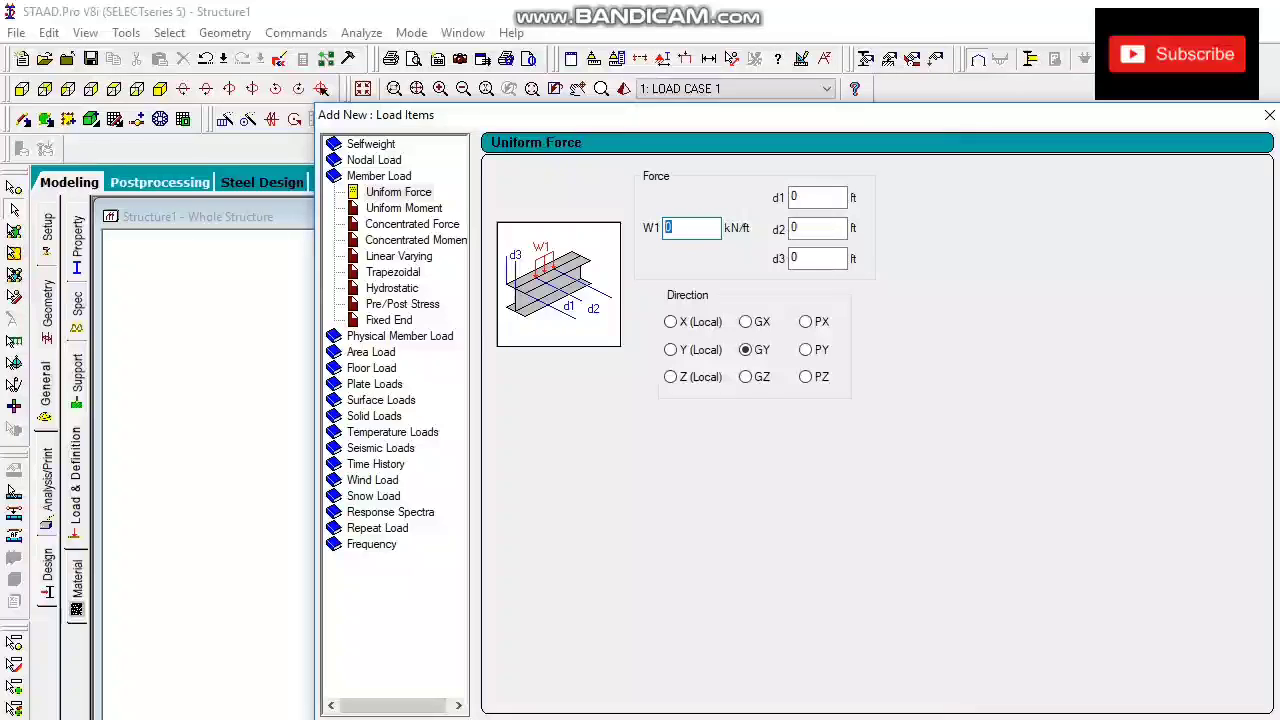
right_click(306, 268)
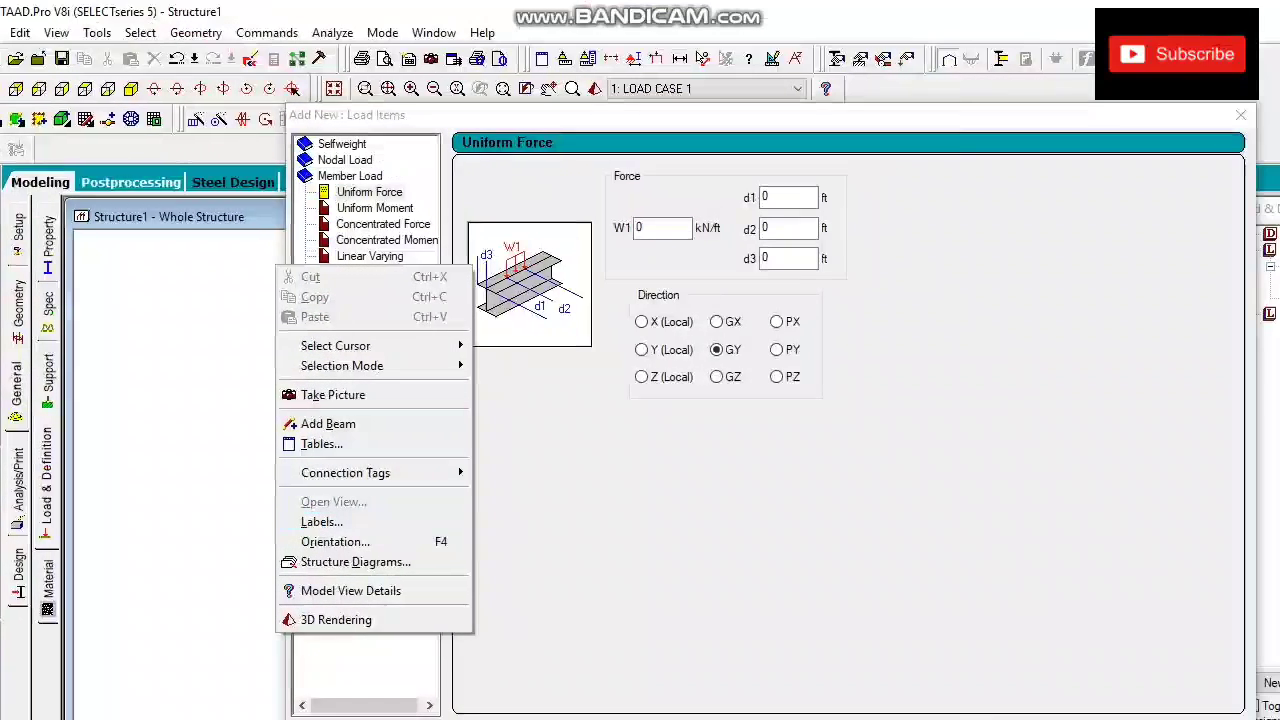
double_click(668, 228)
text(-)
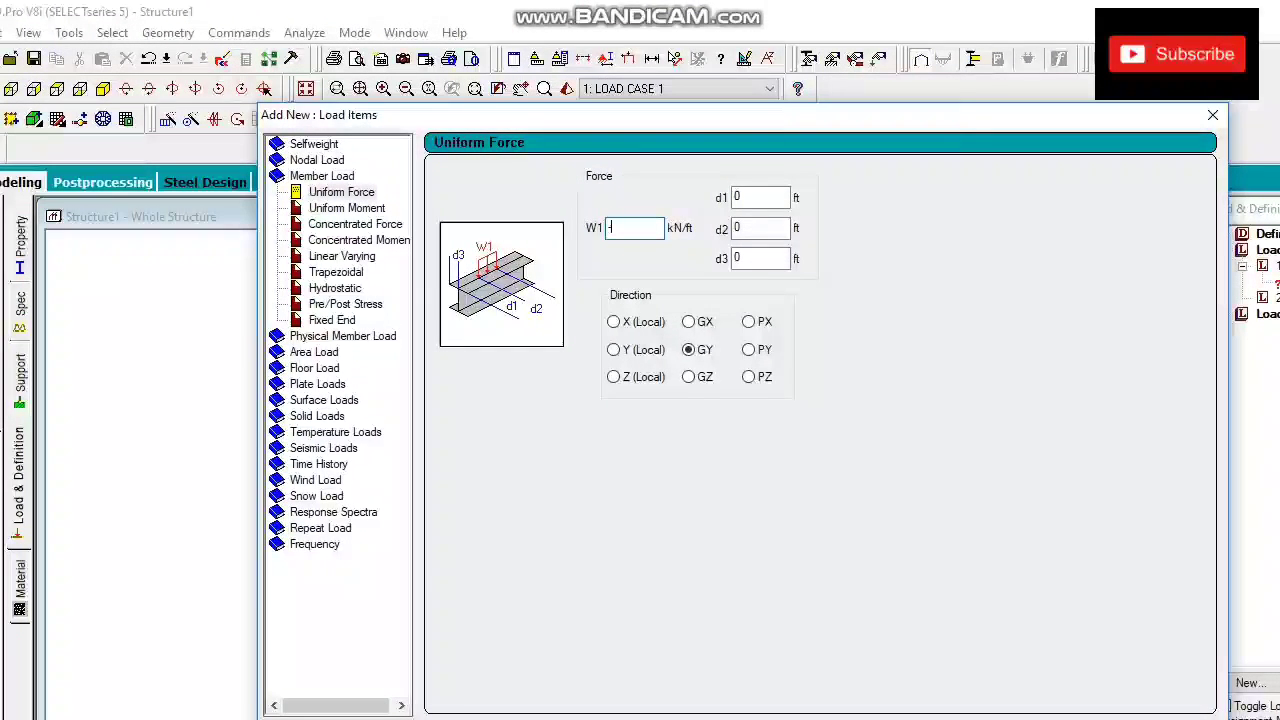
text(13.15)
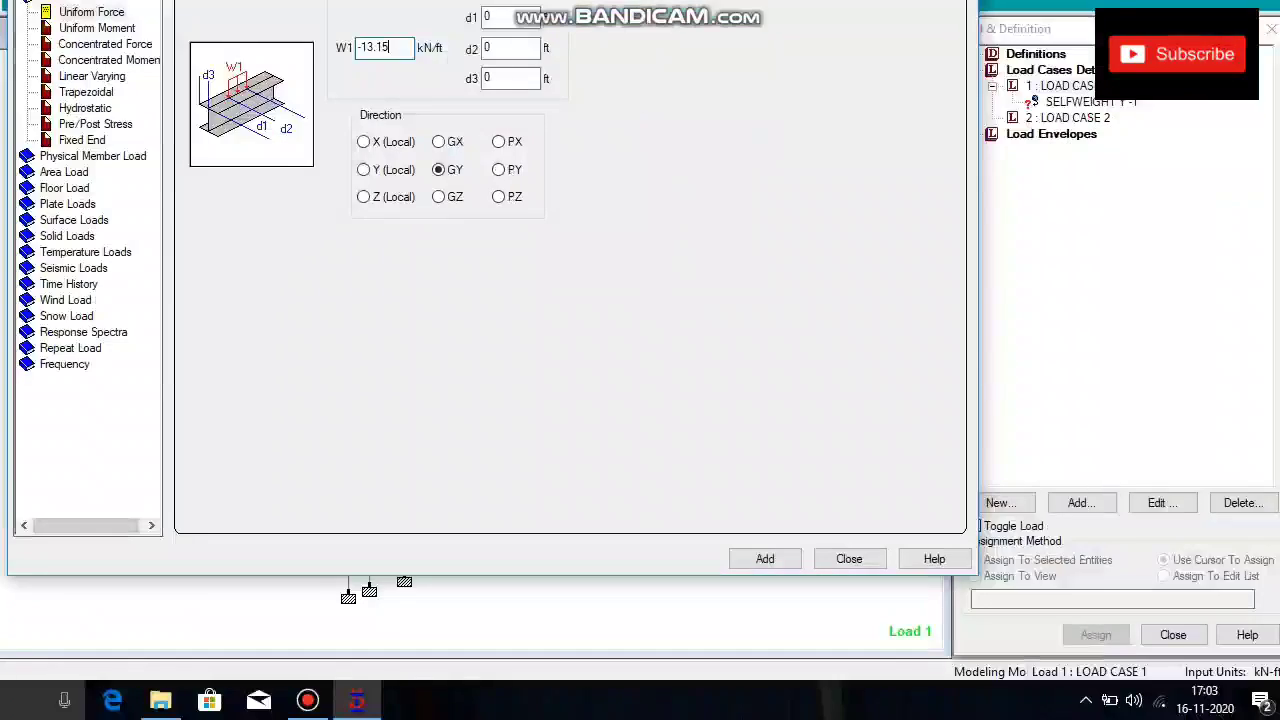
click(752, 558)
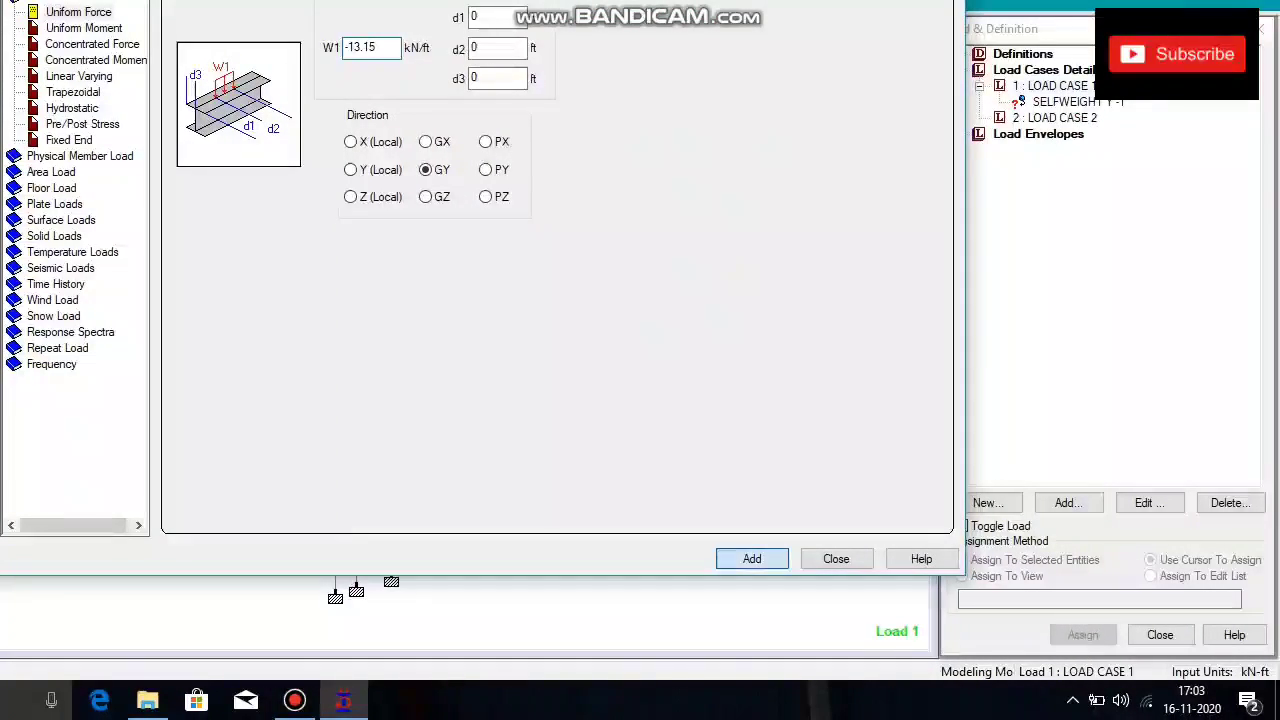
click(836, 558)
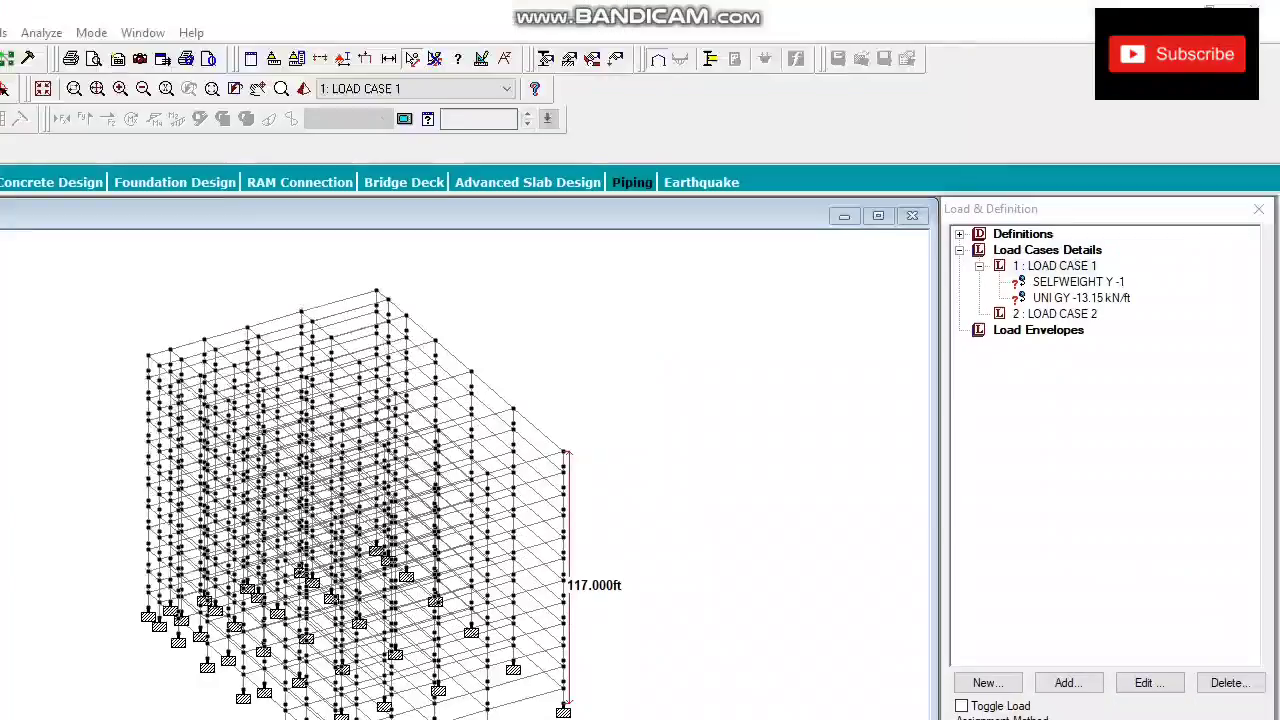
Step: Add a floor load of -1 kN/ft2 in Global Y over the Y range 0 to 117 ft to LOAD CASE 2
click(1129, 227)
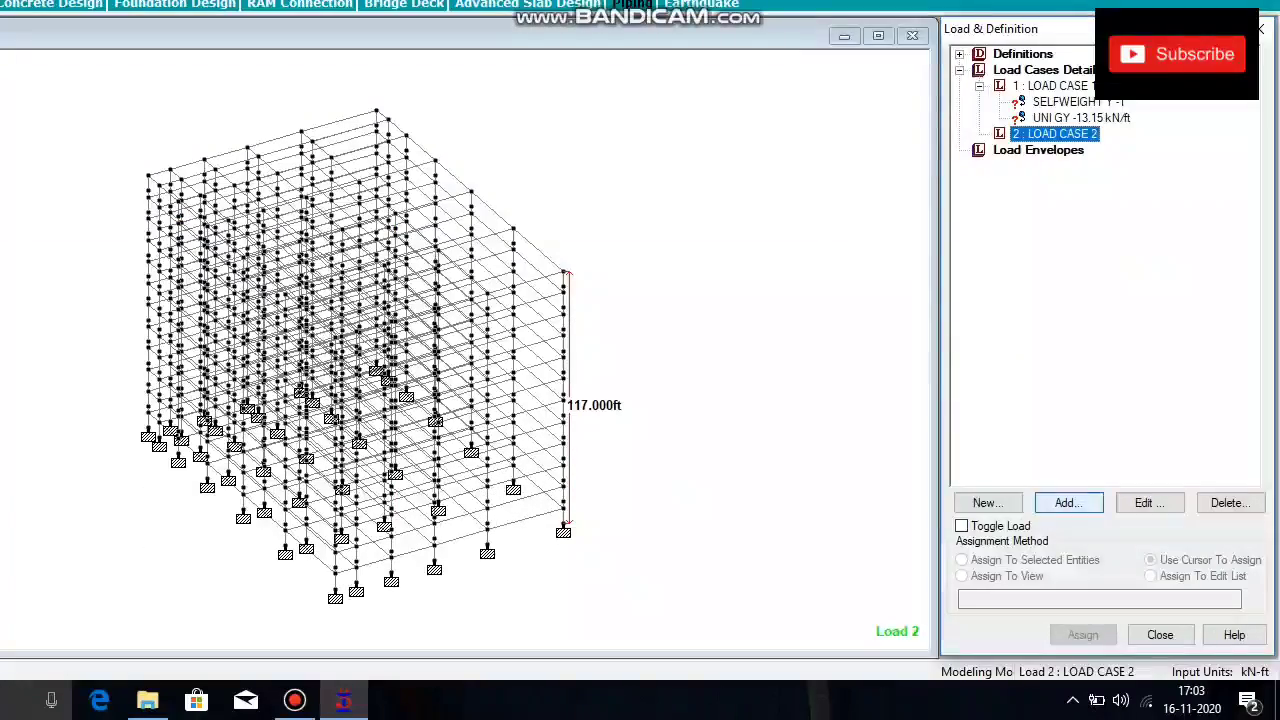
click(1069, 683)
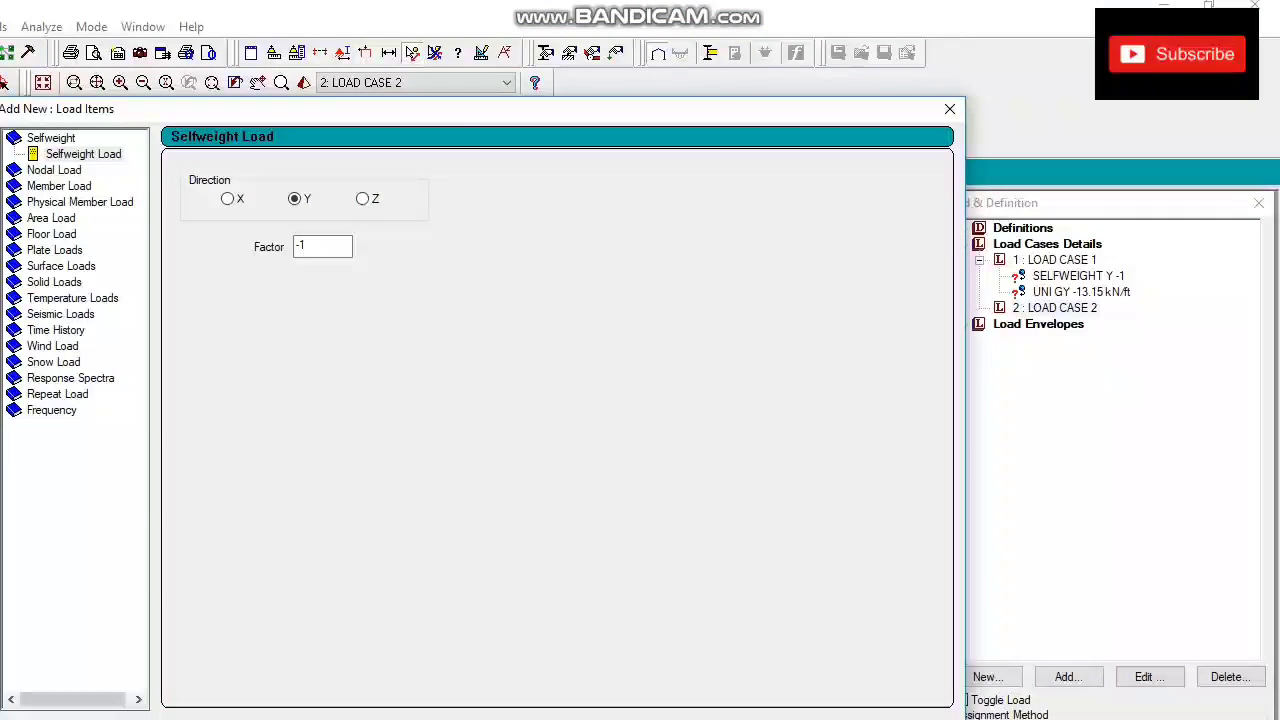
click(52, 234)
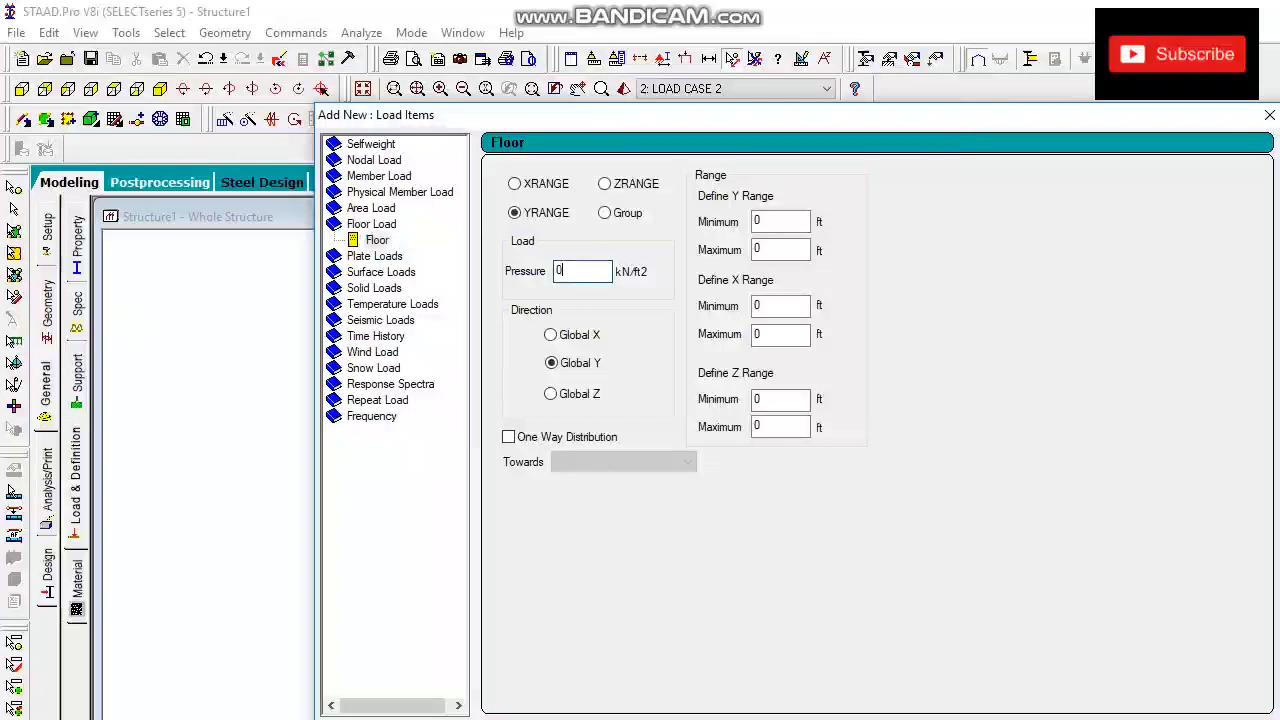
double_click(572, 271)
key(BackSpace)
text(-)
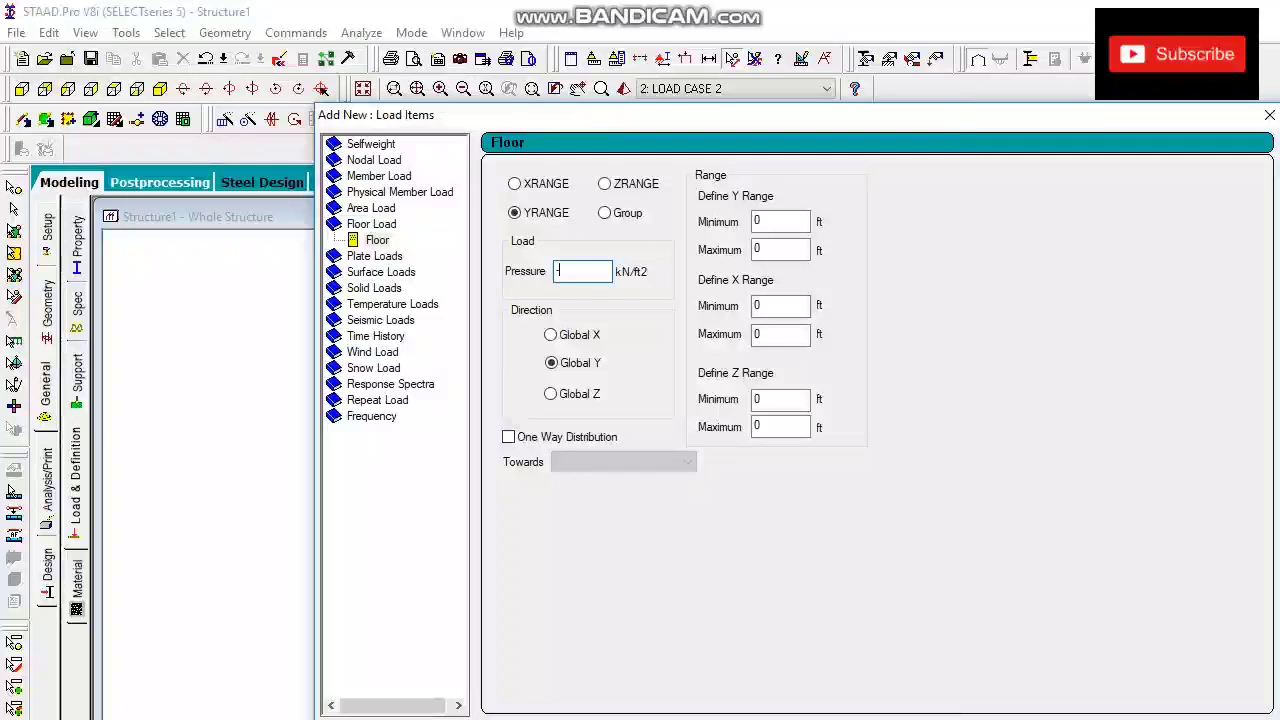
text(1)
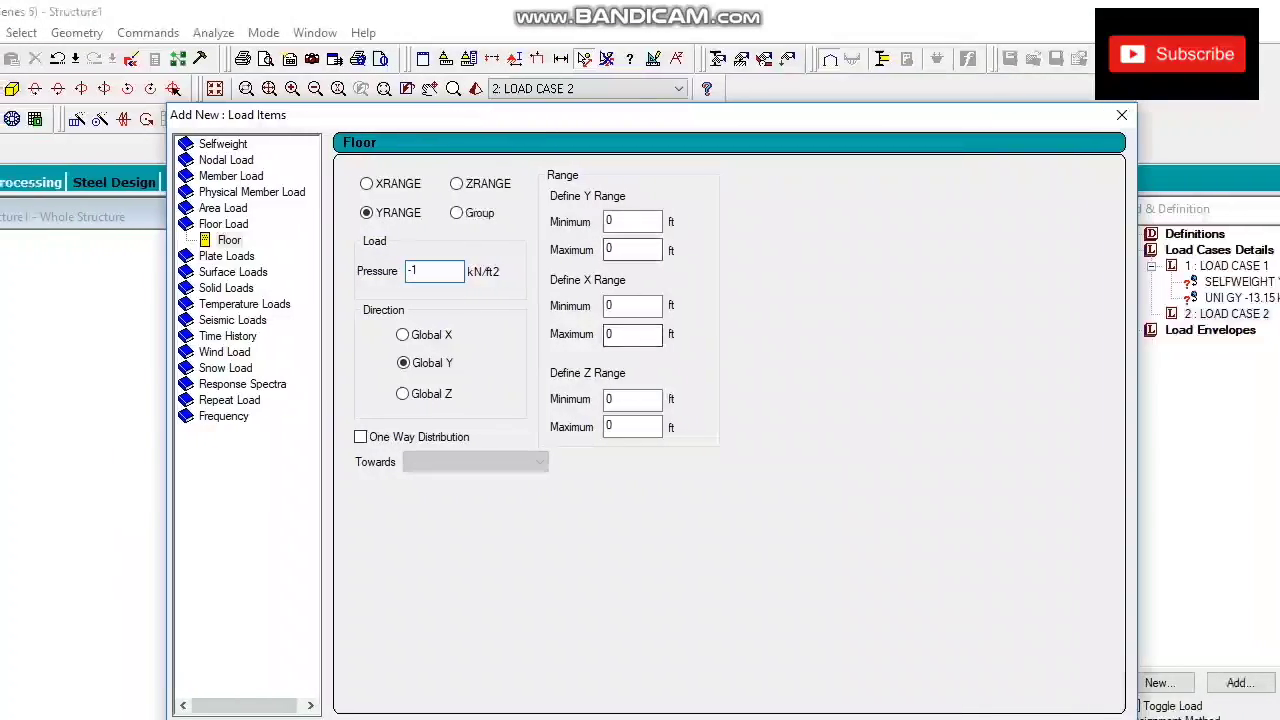
drag(786, 250, 640, 250)
text(117)
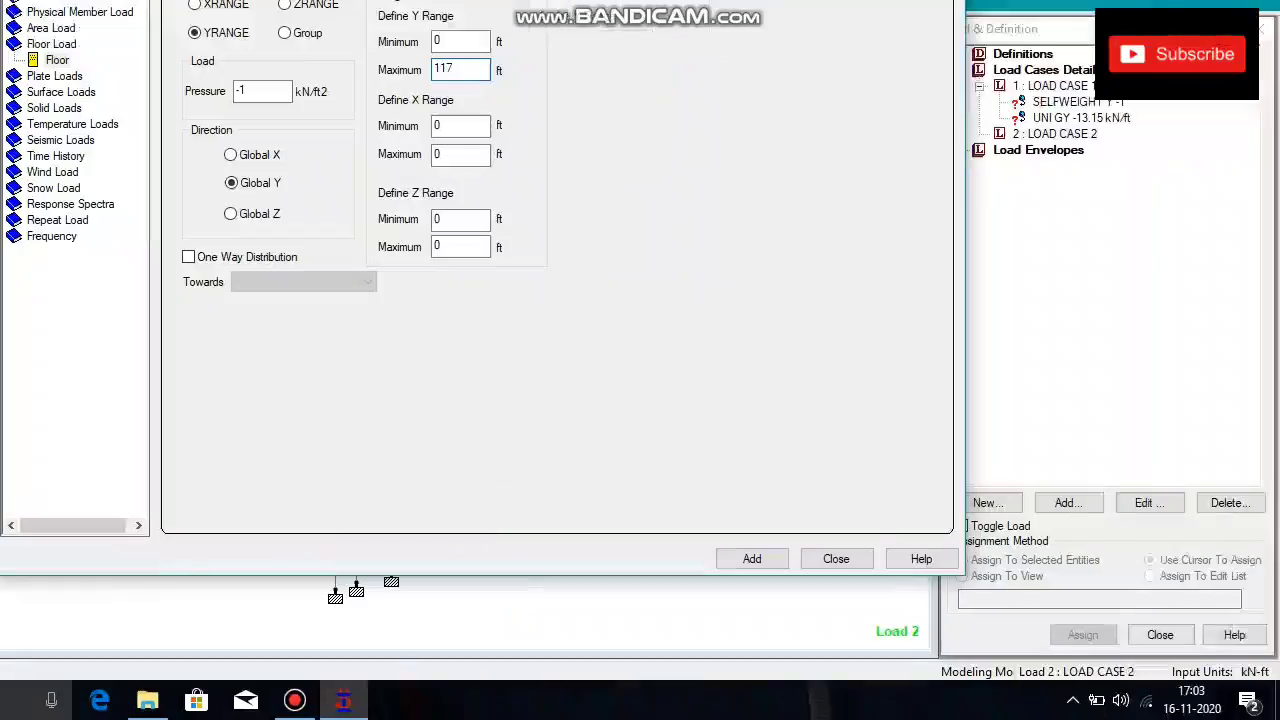
click(752, 558)
click(836, 558)
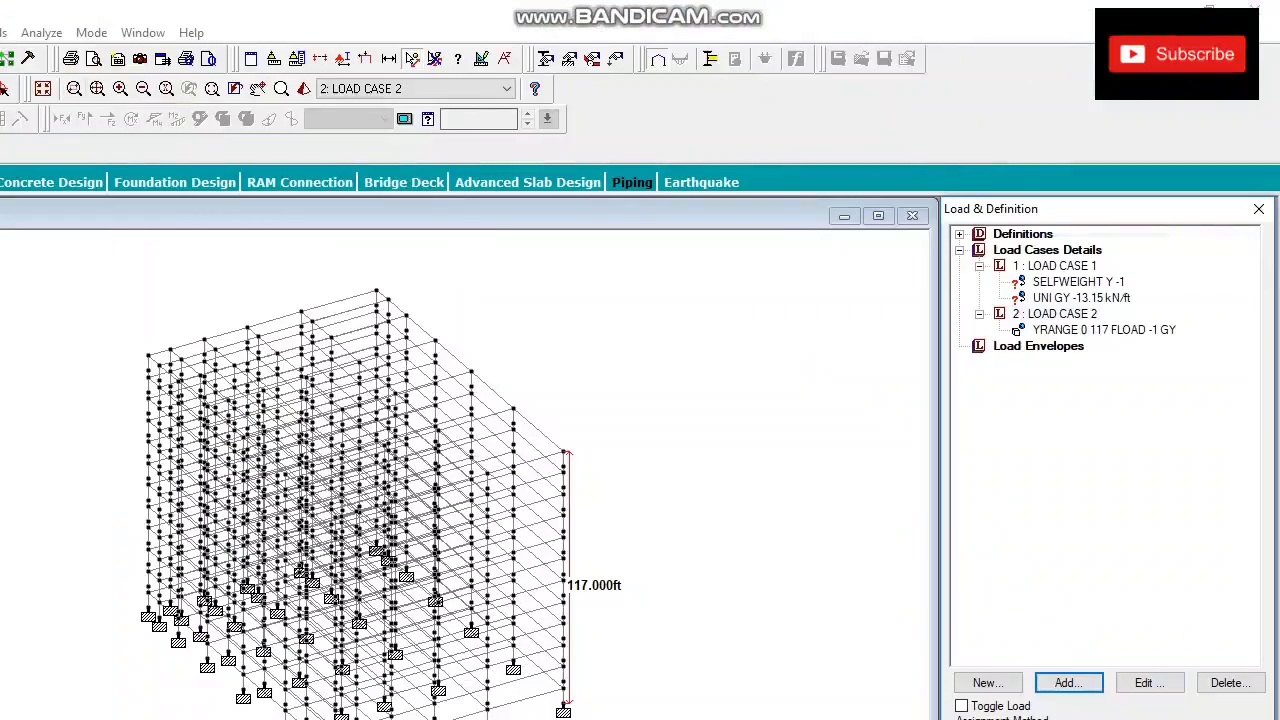
Step: Assign the SELFWEIGHT Y -1 load of LOAD CASE 1 to the entire view
click(1079, 282)
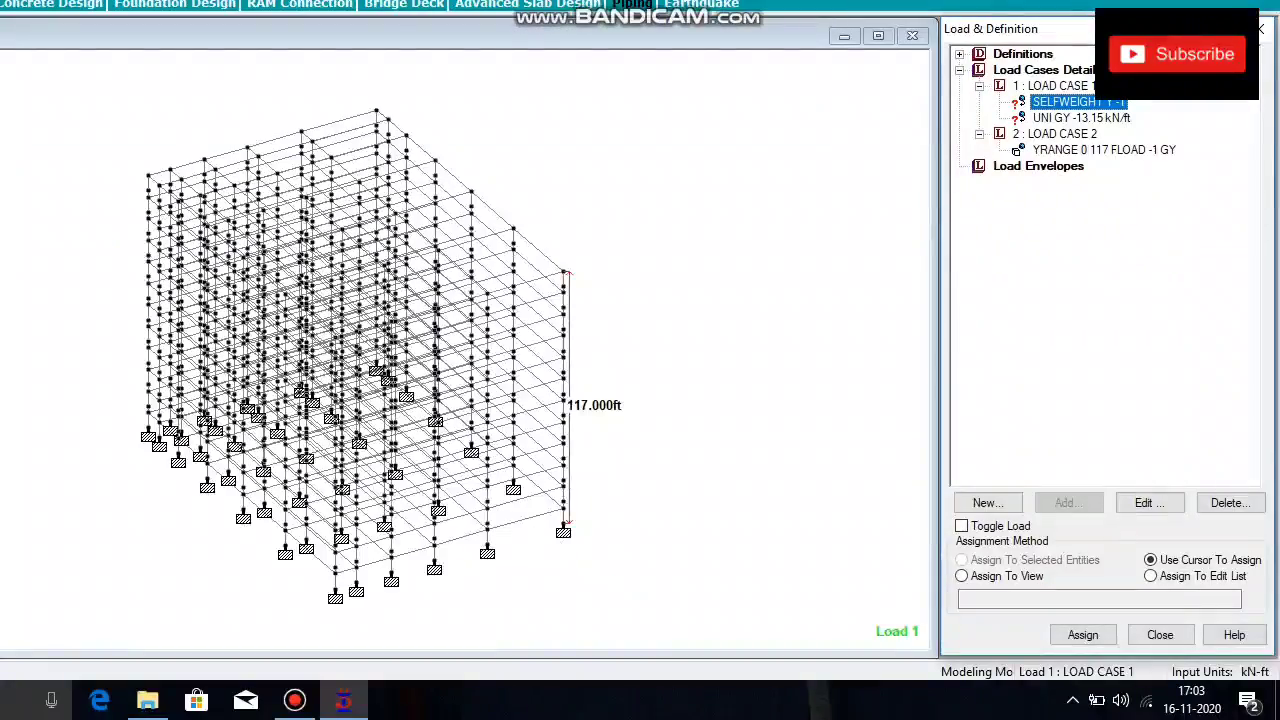
click(962, 576)
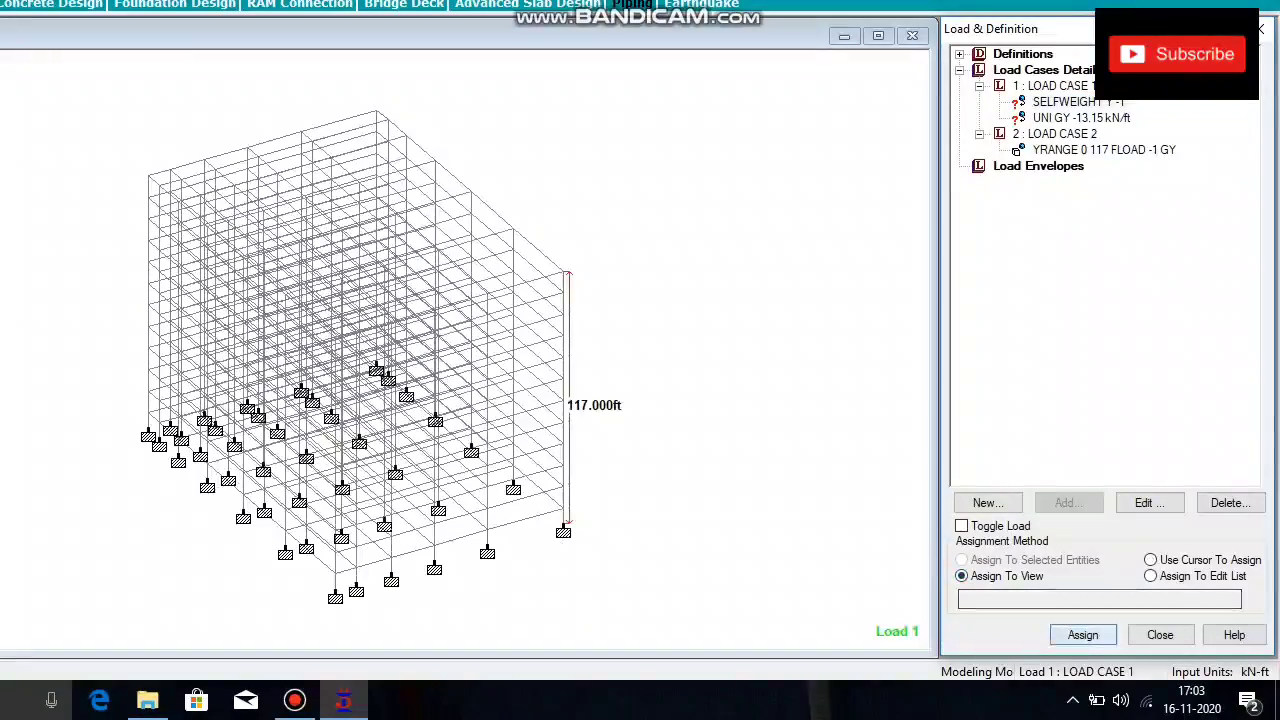
click(1083, 635)
click(1115, 390)
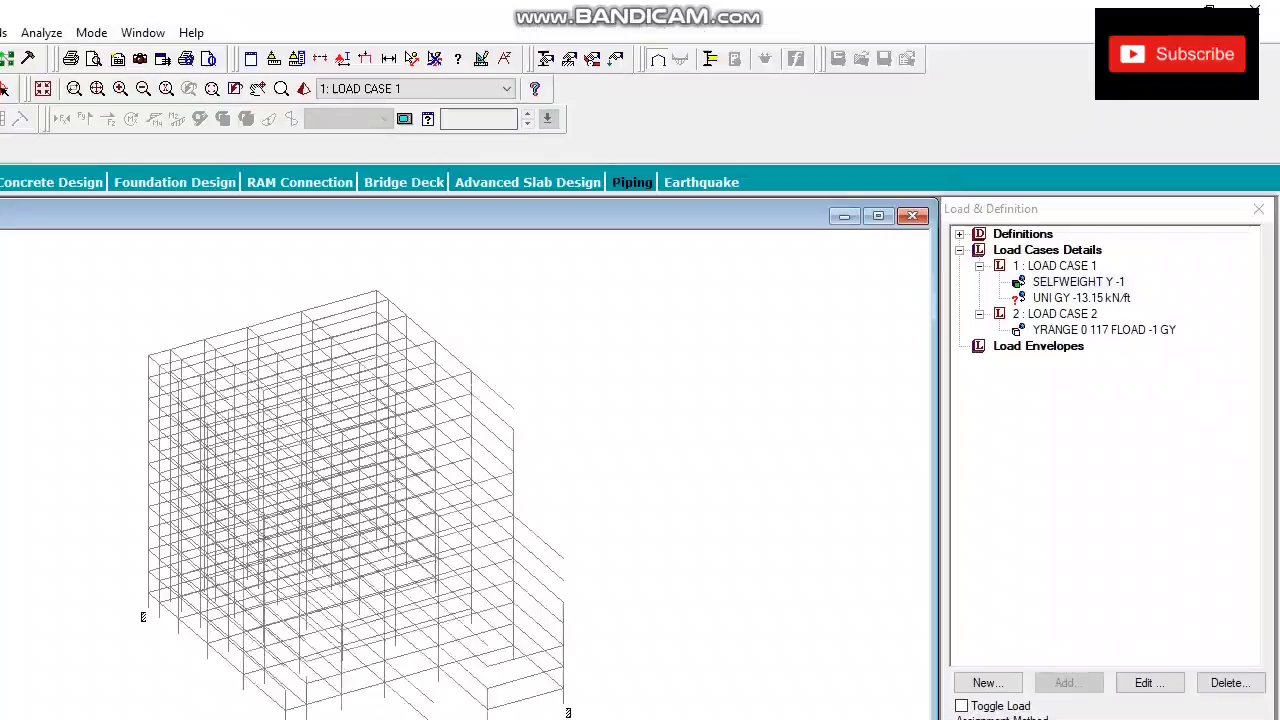
Step: Assign the UNI GY -13.15 kN/ft load to all beams parallel to X and Z, and clear the selection
click(1081, 118)
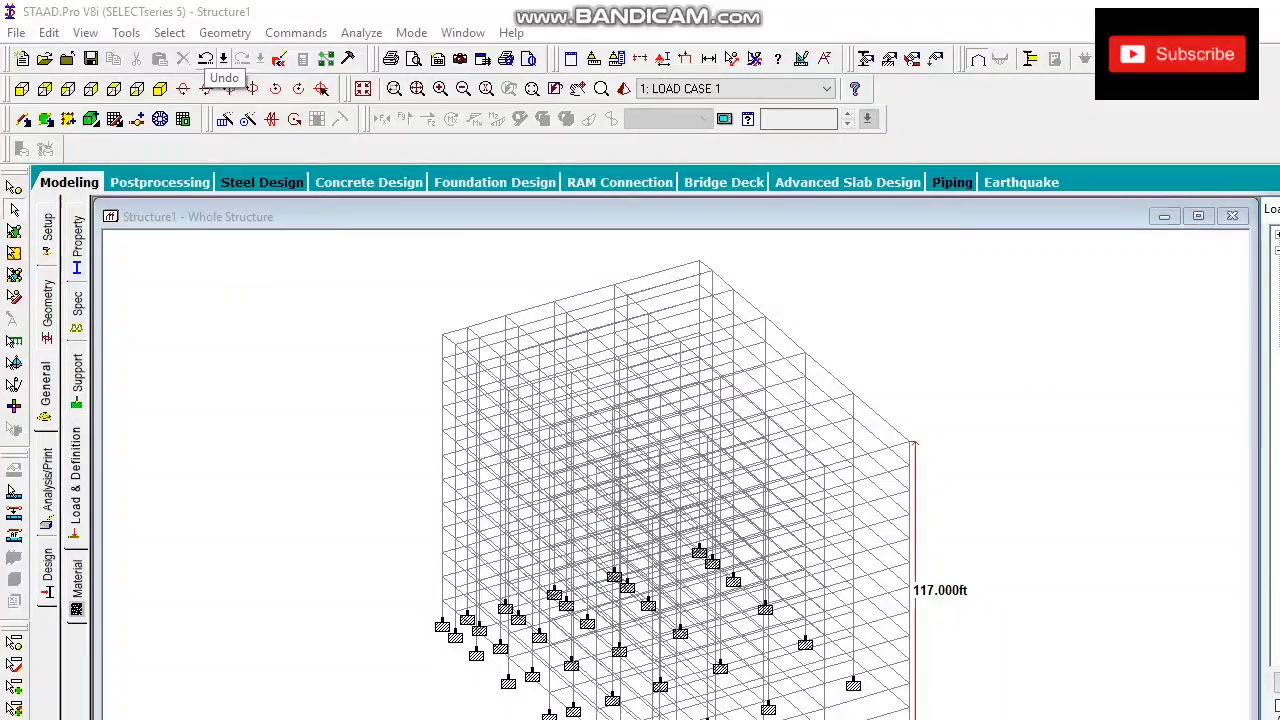
click(169, 32)
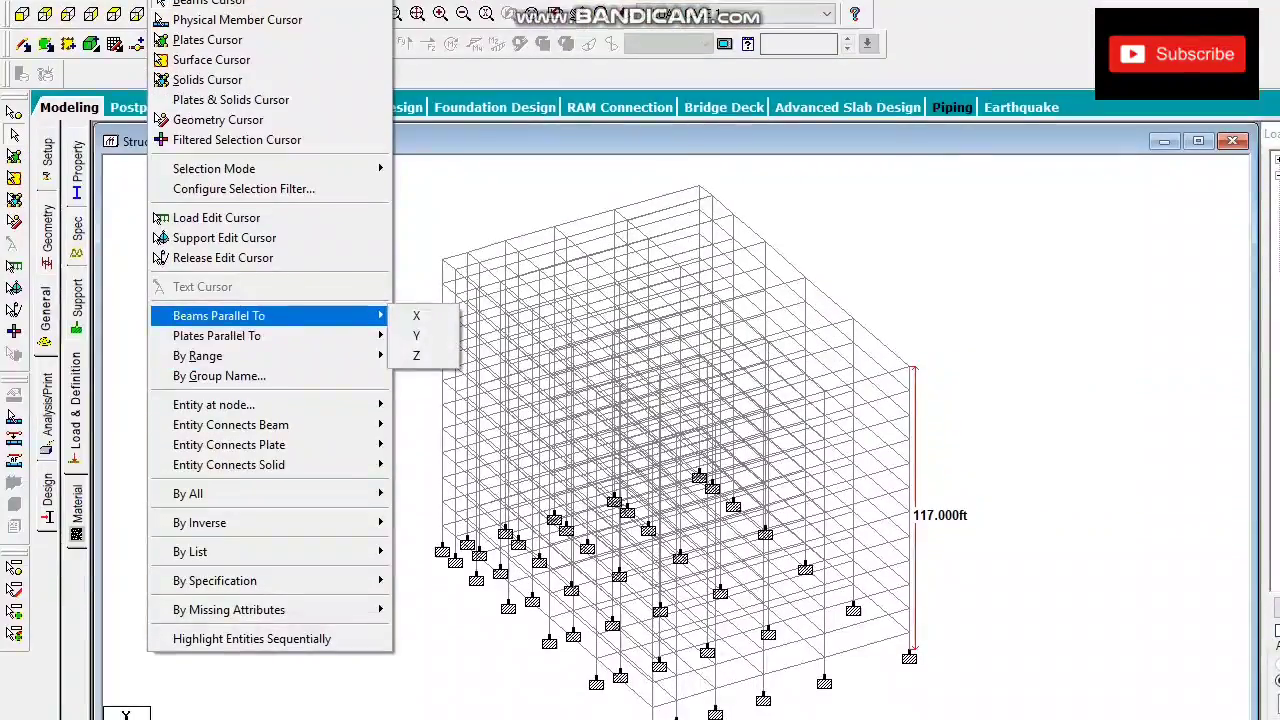
click(418, 359)
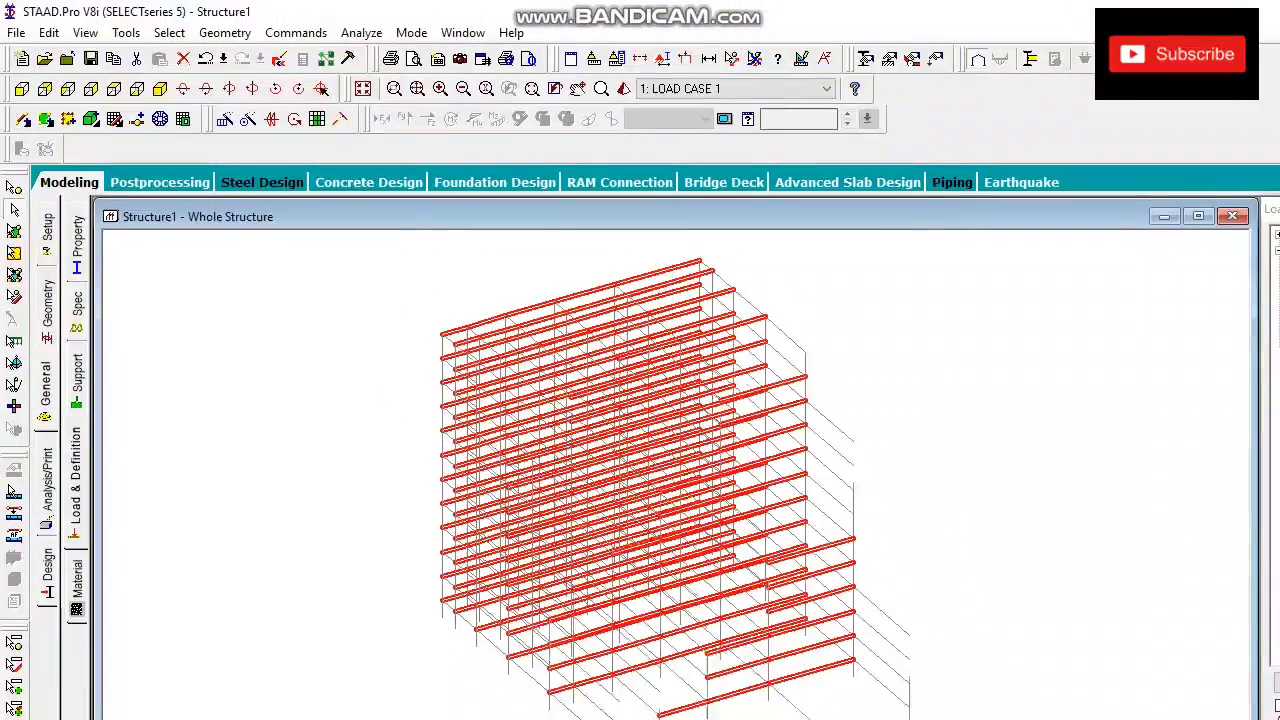
click(169, 32)
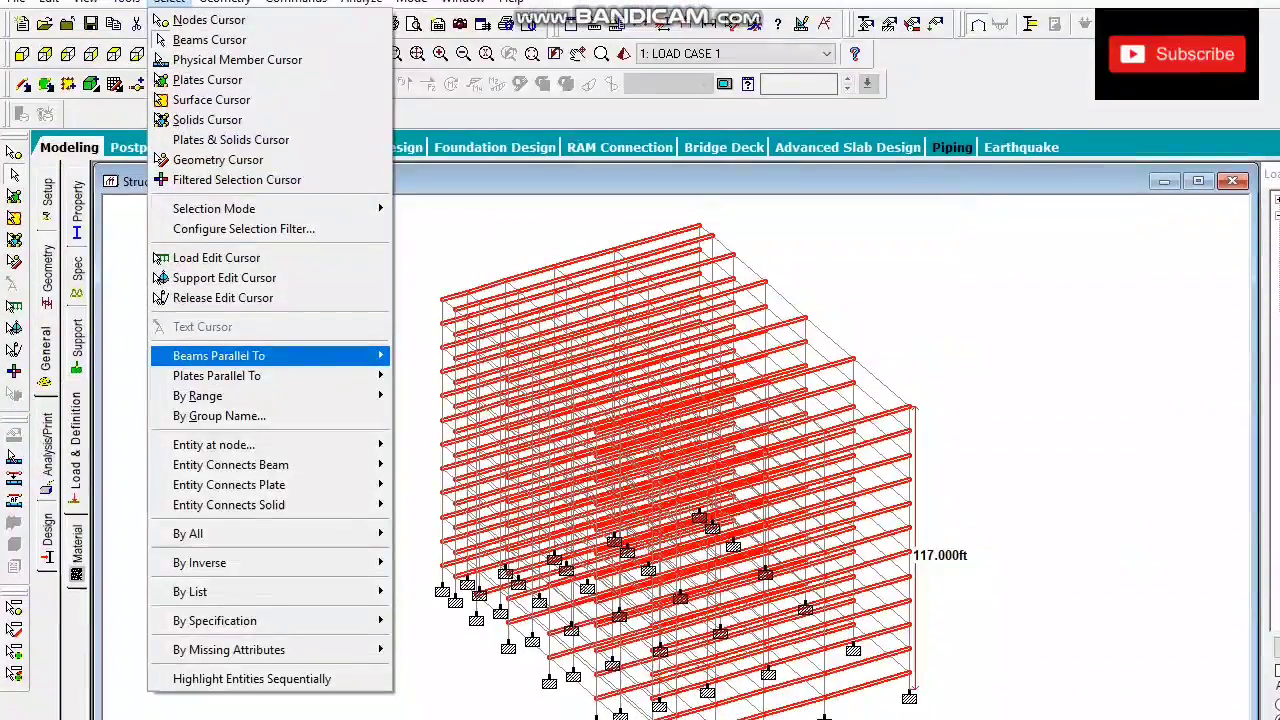
mouse_move(260, 340)
click(416, 359)
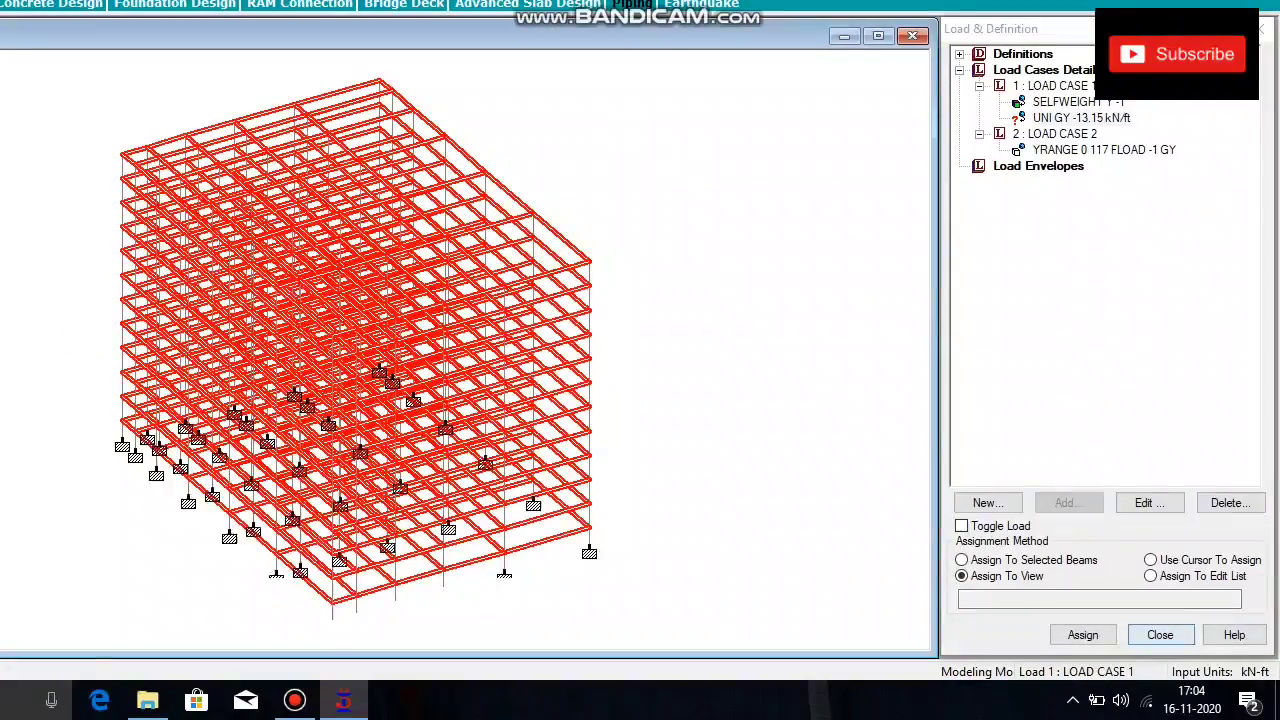
click(963, 560)
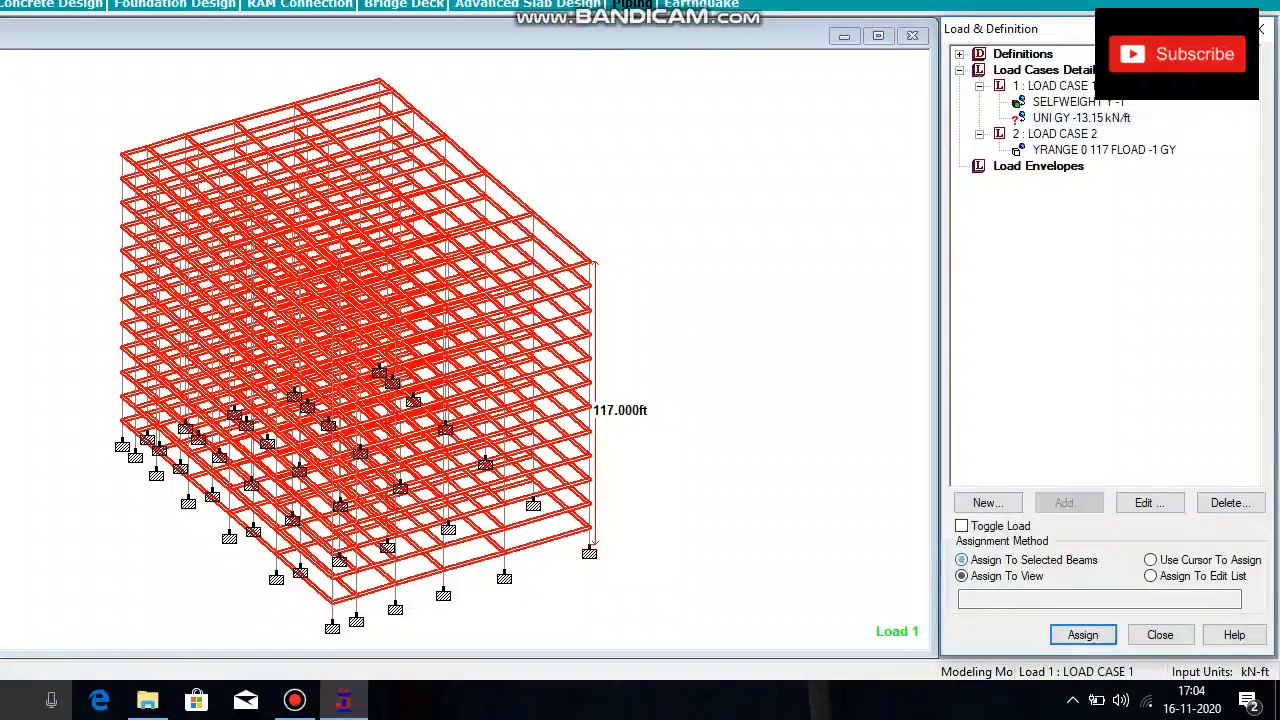
click(1083, 635)
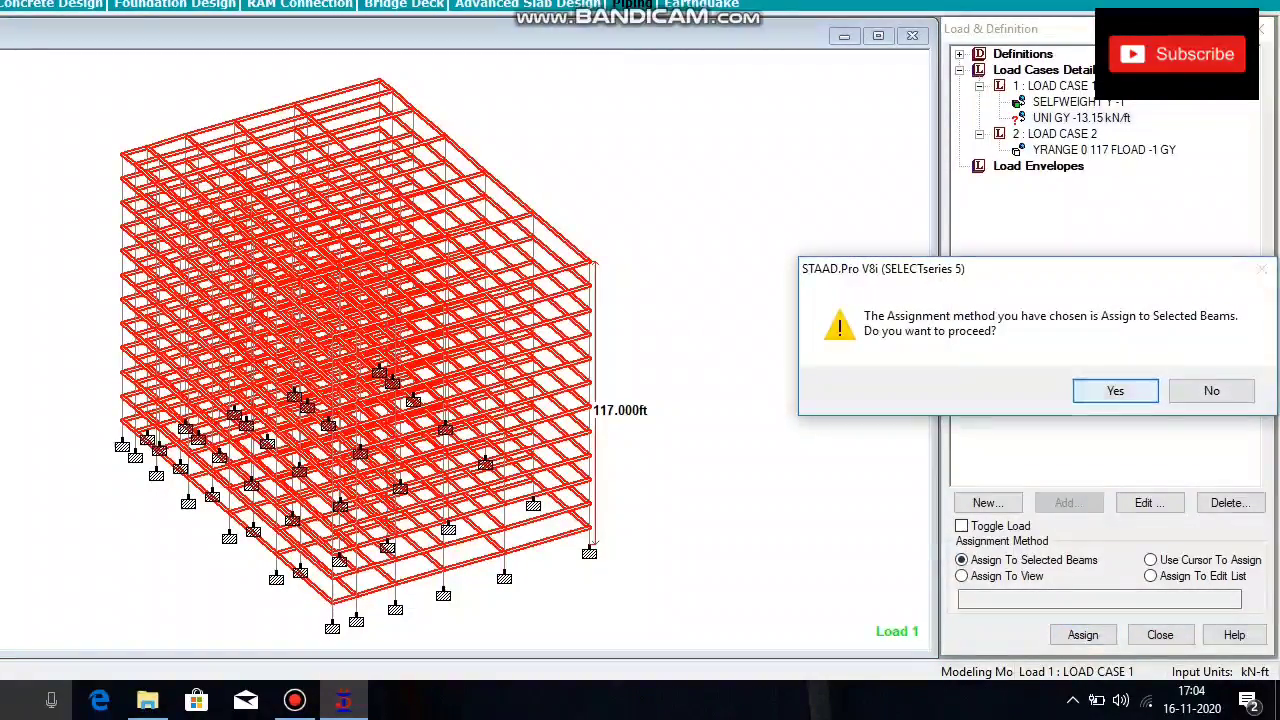
click(1094, 389)
click(620, 400)
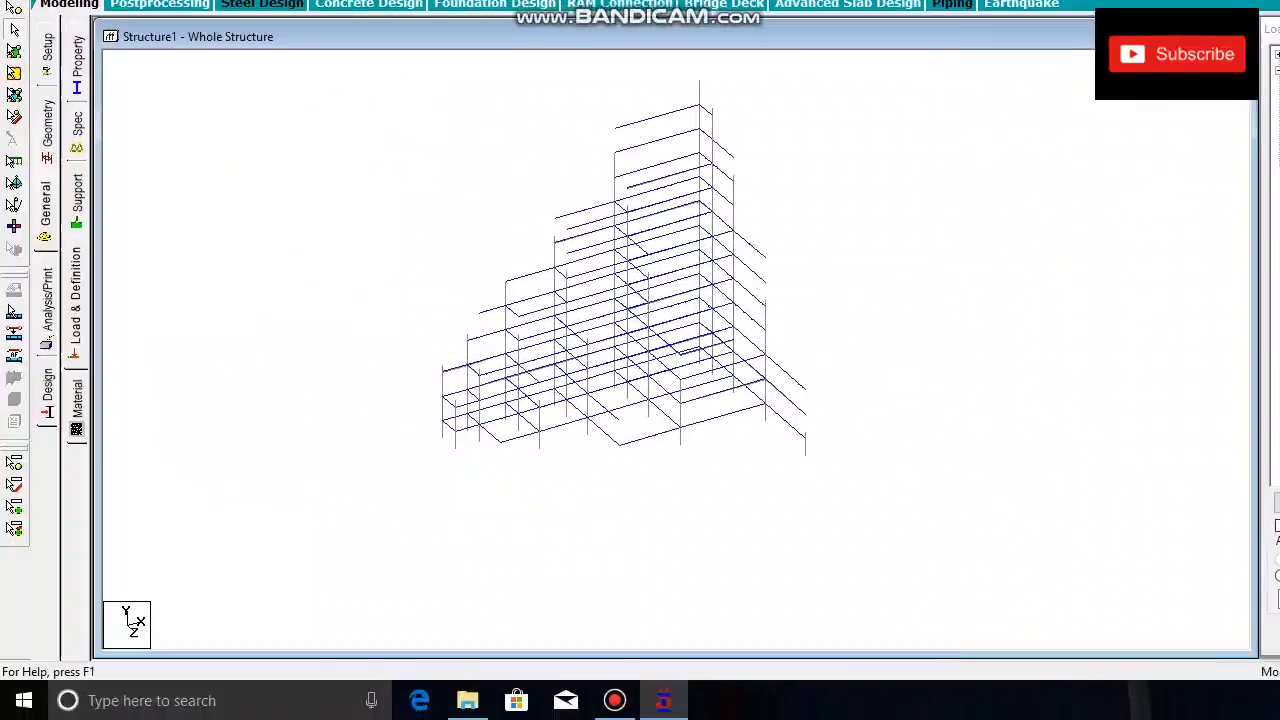
Step: Add a Perform Analysis command with the No Print option and start the analysis, saving the modified structure
click(47, 320)
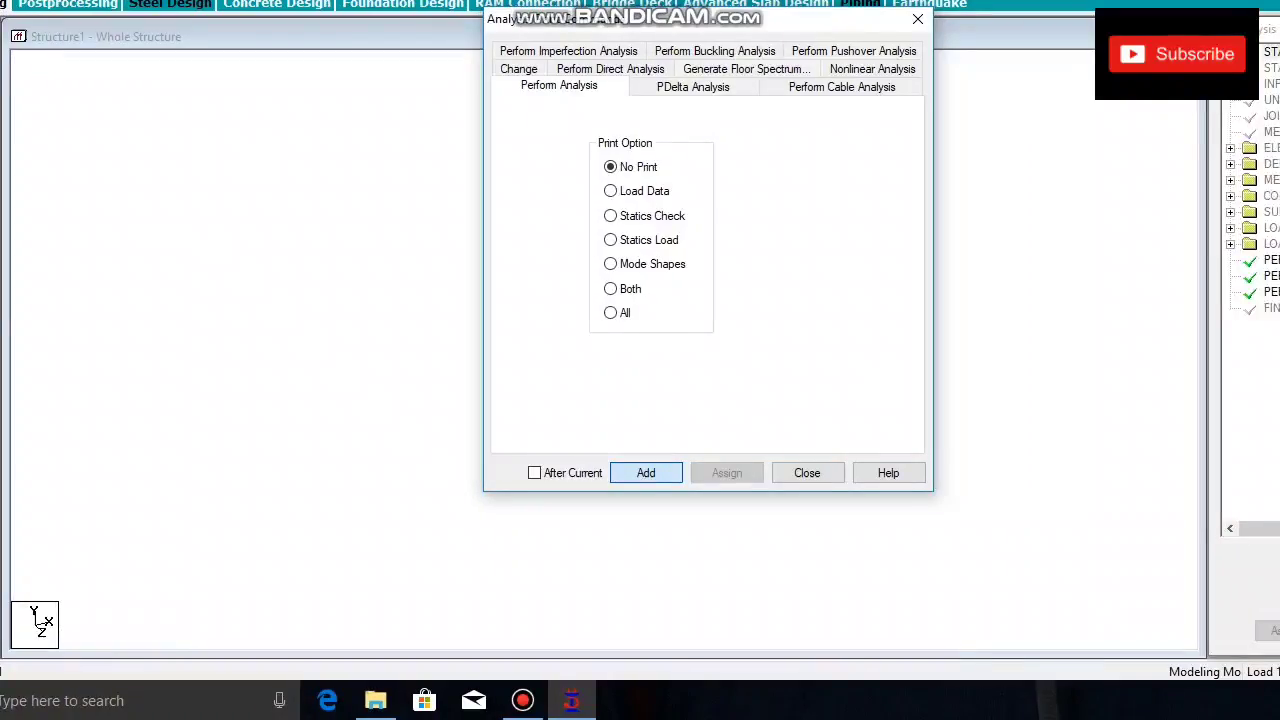
click(626, 473)
click(411, 33)
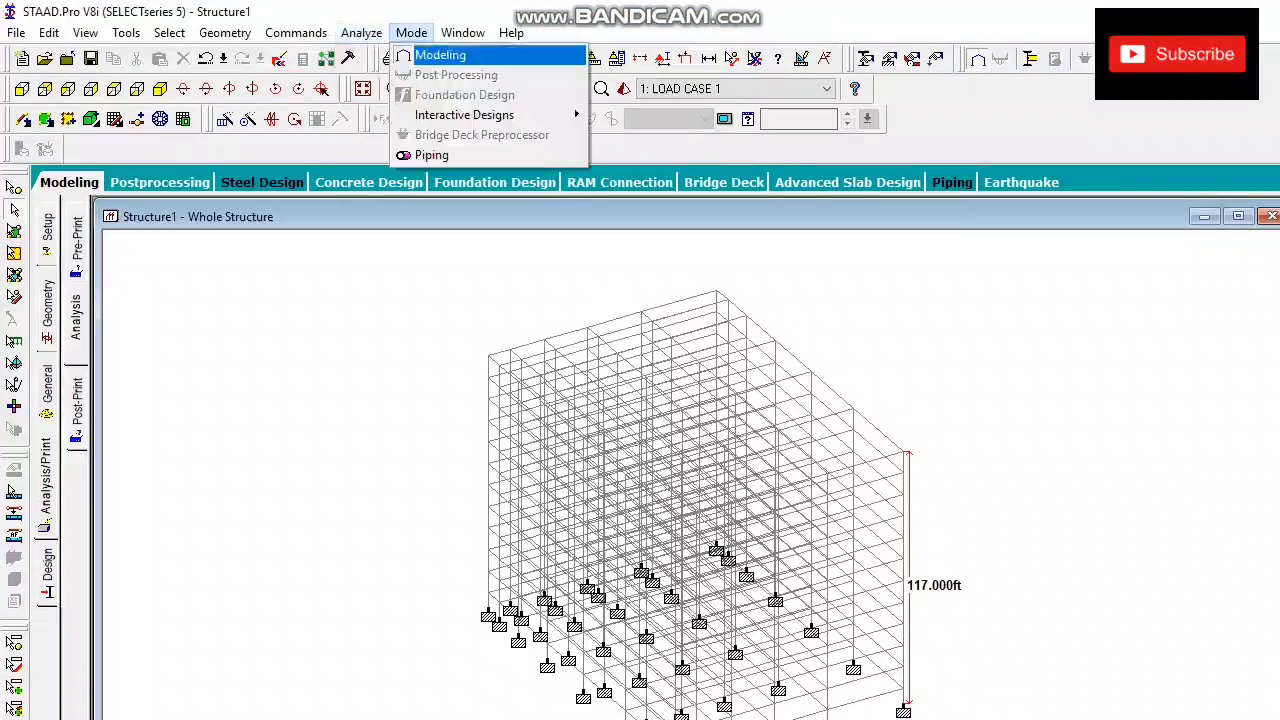
click(400, 51)
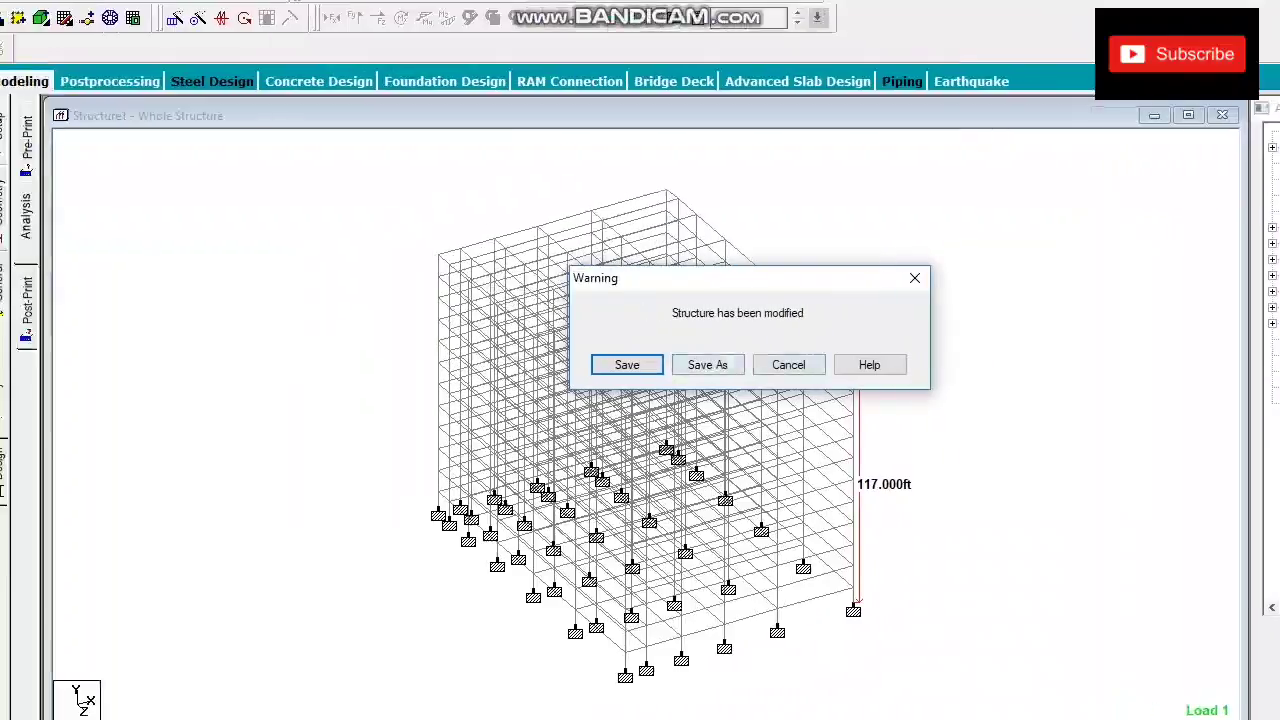
click(627, 365)
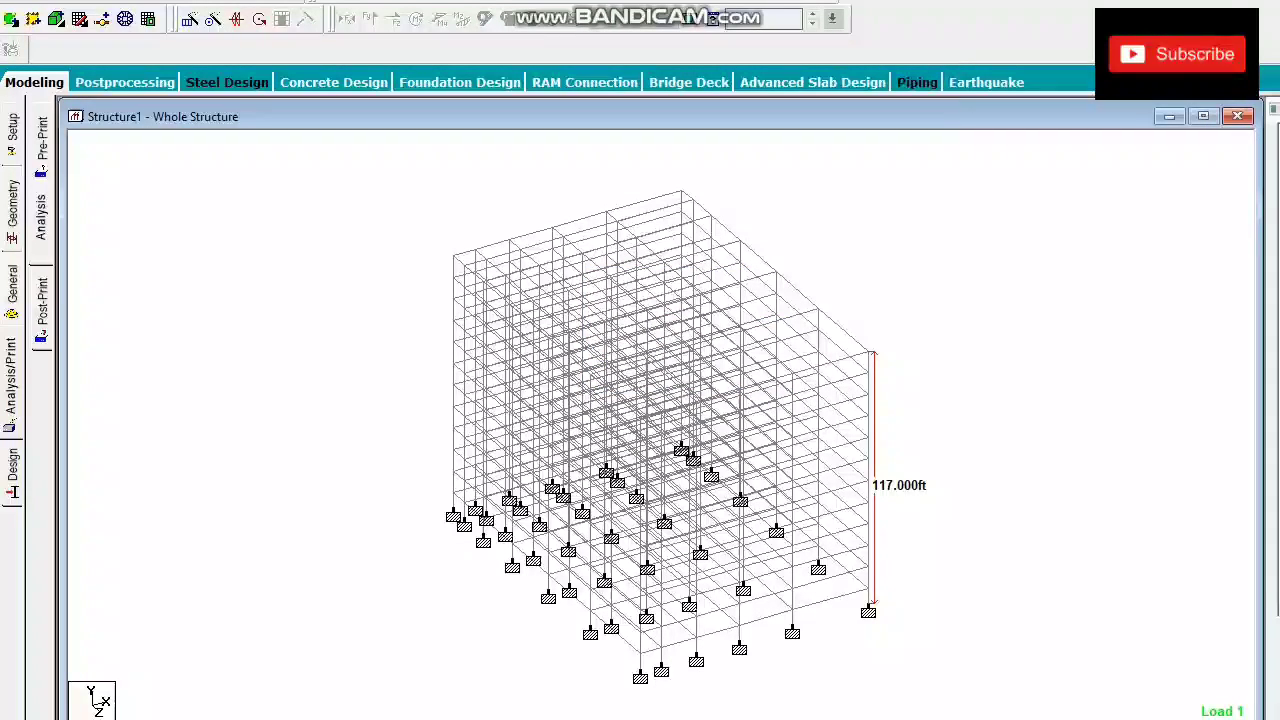